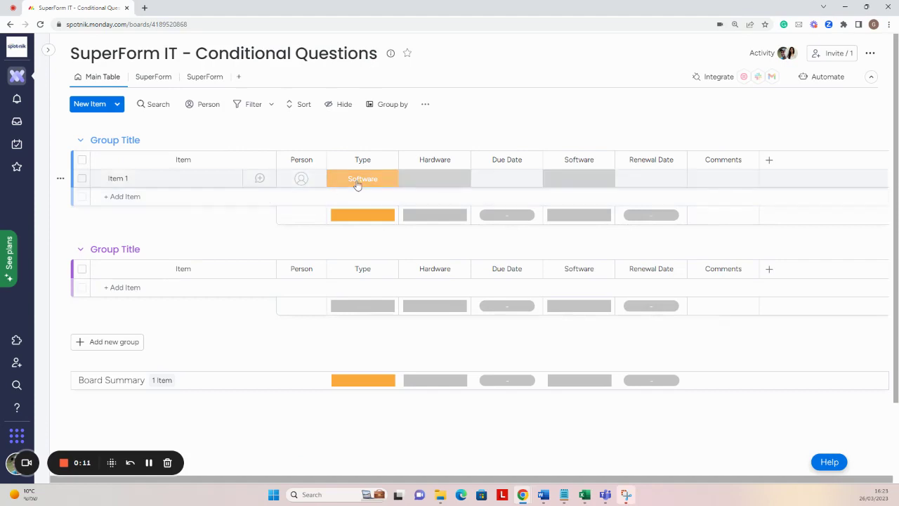
Review the label options available for Item 1 in the Type, Hardware and Software columns
click(357, 184)
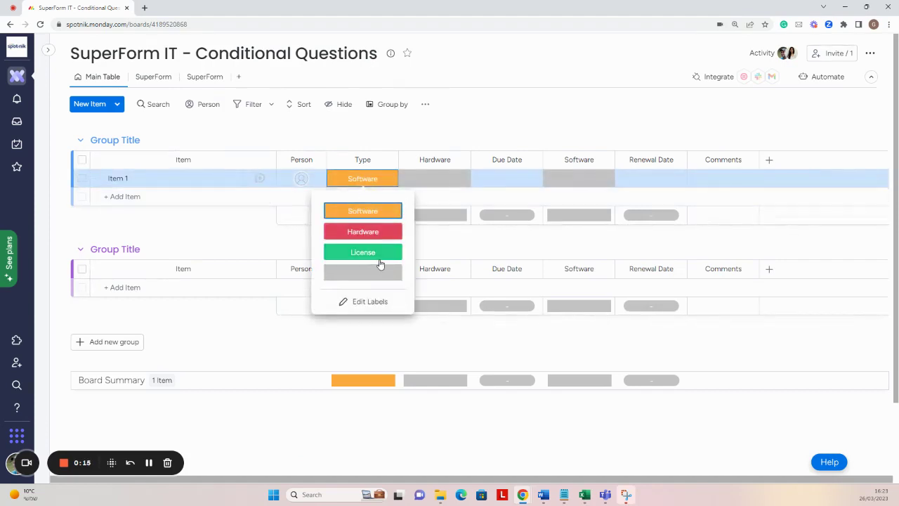
click(444, 184)
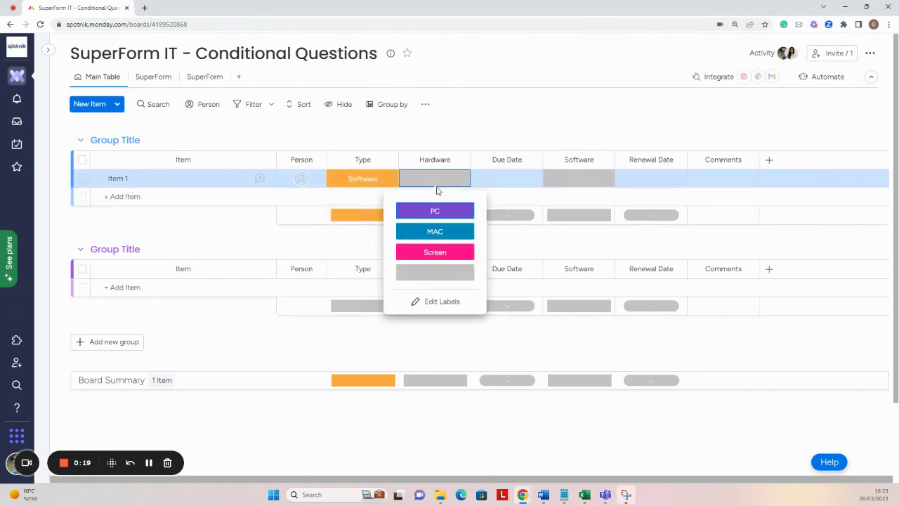
click(582, 185)
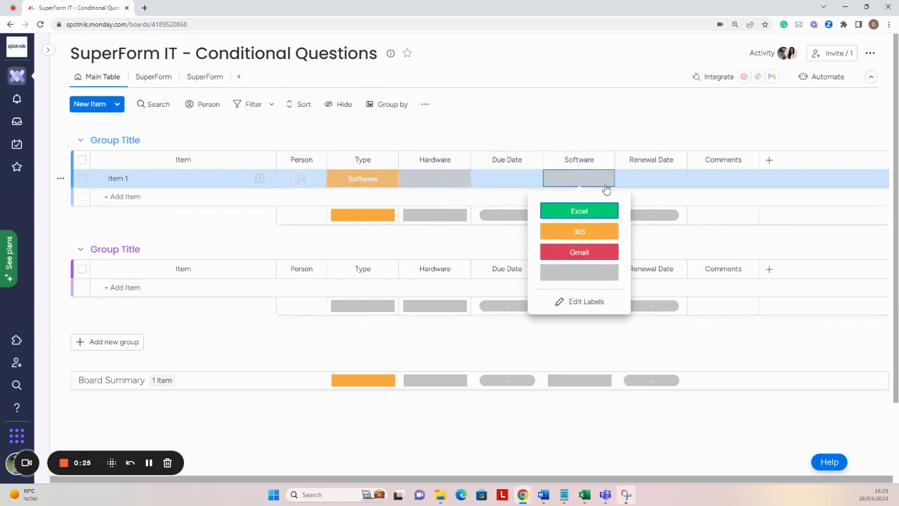
click(477, 156)
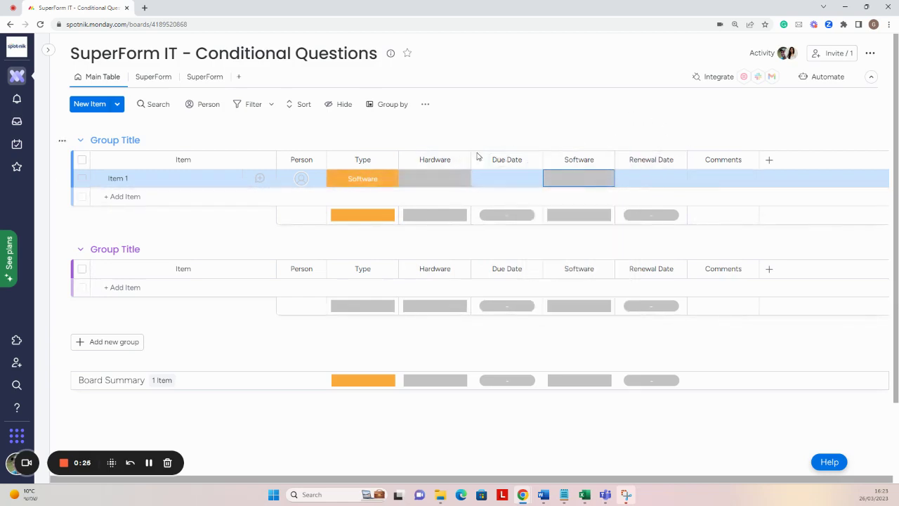
Add a subitem named "te" under Item 1 and inspect the label options of its Version column
click(97, 180)
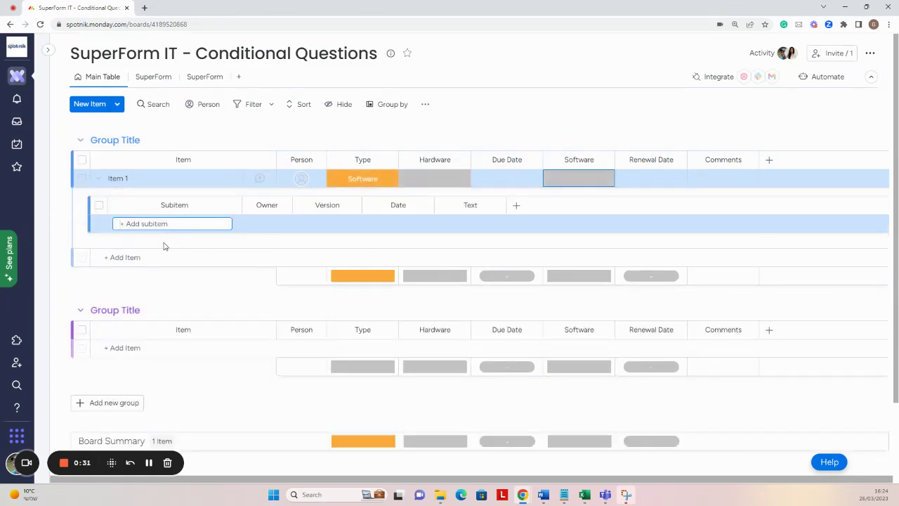
text(te)
key(Return)
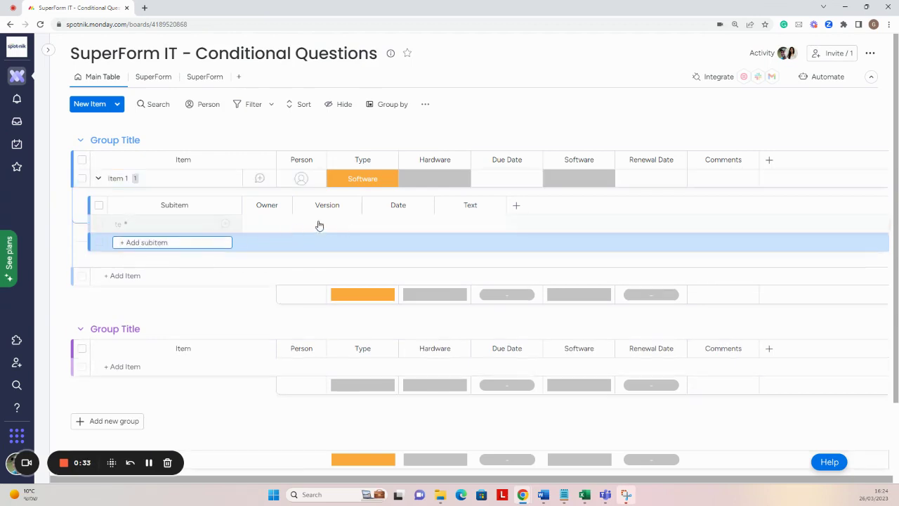
click(322, 224)
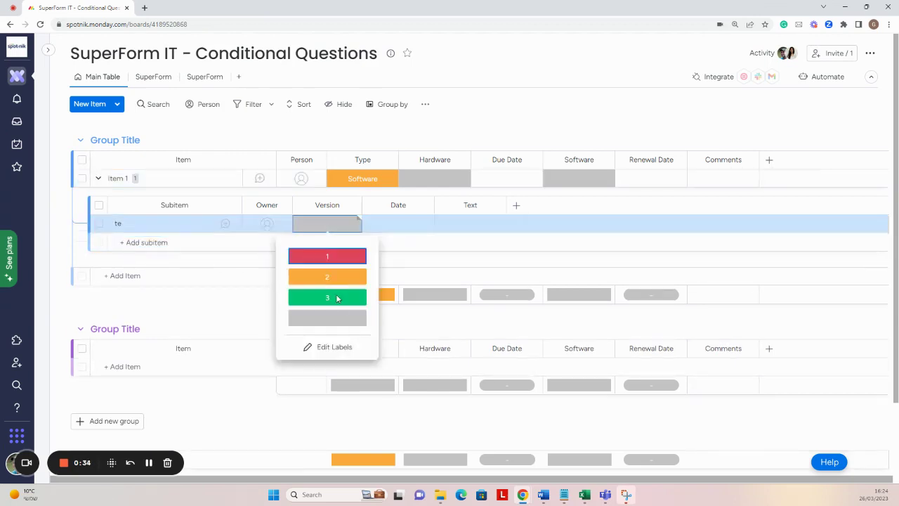
click(470, 204)
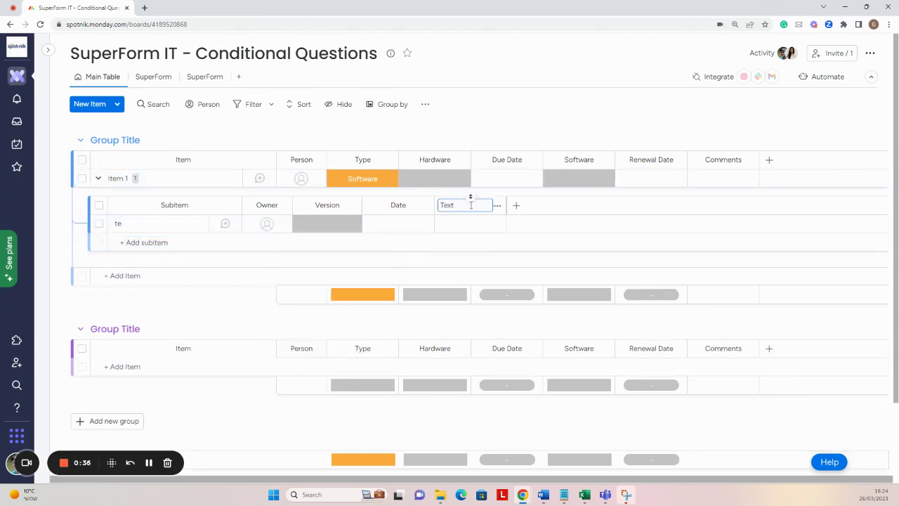
Delete the "te" subitem from Item 1
click(99, 224)
click(551, 440)
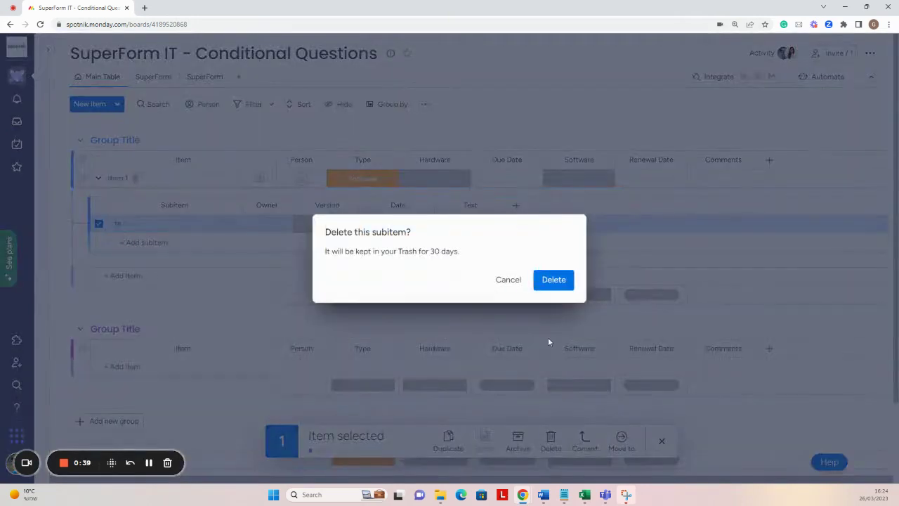
click(556, 279)
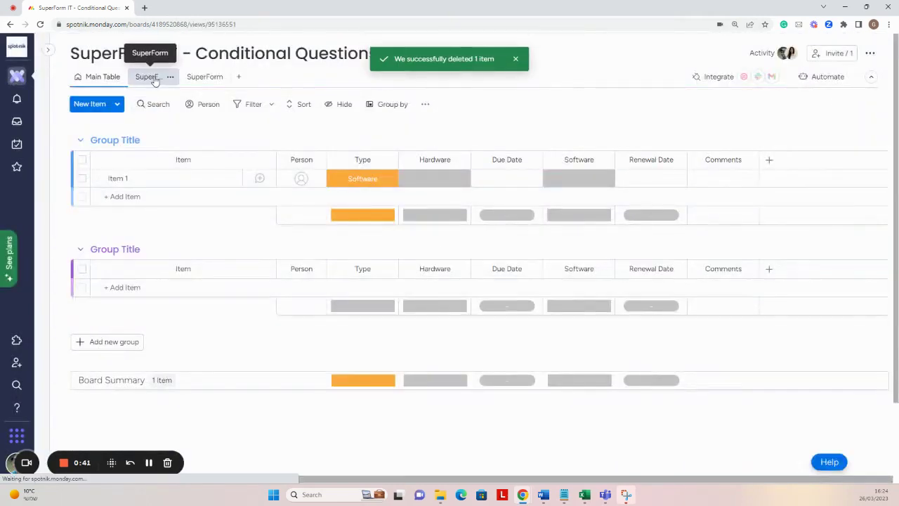
Open the first SuperForm view and switch the Hardware field's conditional question setting off and back on
click(151, 78)
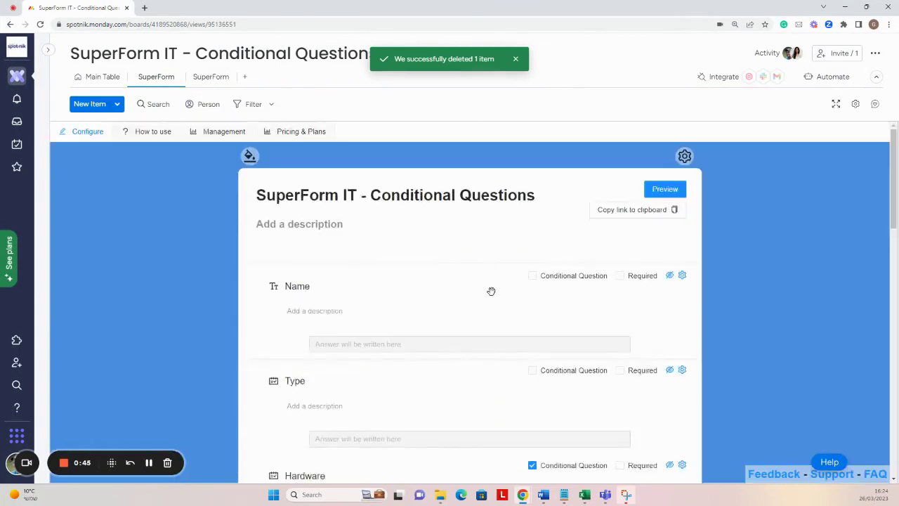
scroll(491, 291, down, 3)
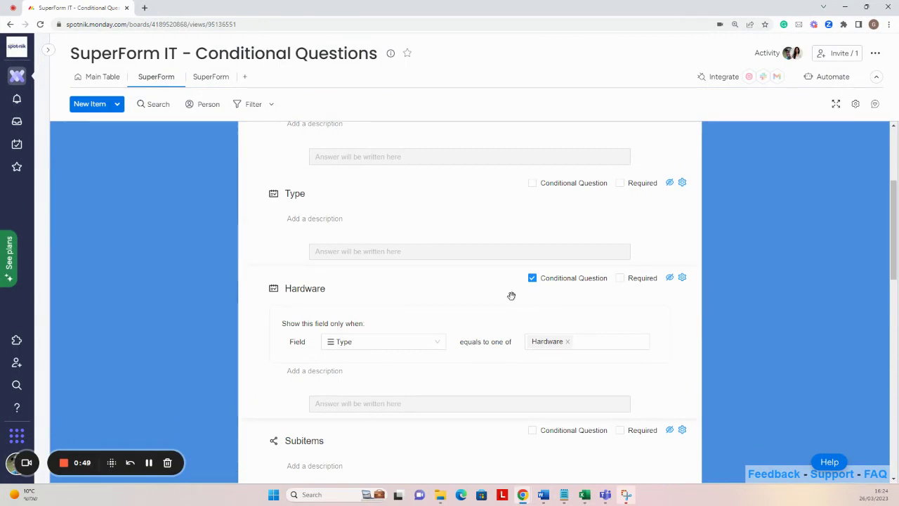
click(533, 279)
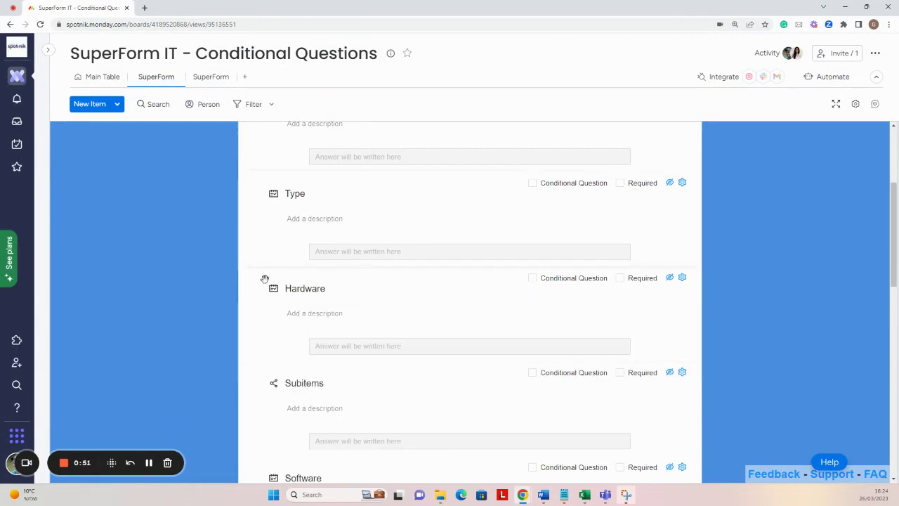
click(533, 279)
scroll(381, 281, down, 1)
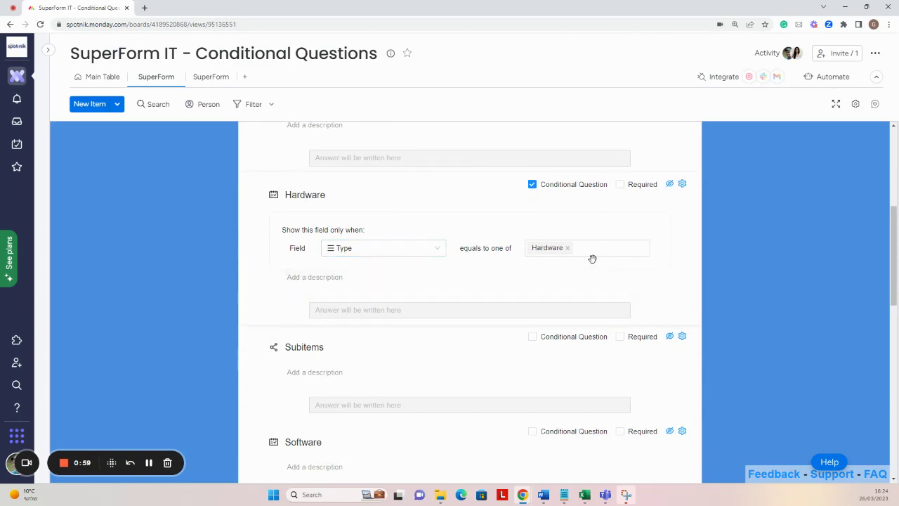
Make Subitems a conditional question that shows only when Type equals Software
scroll(579, 276, down, 1)
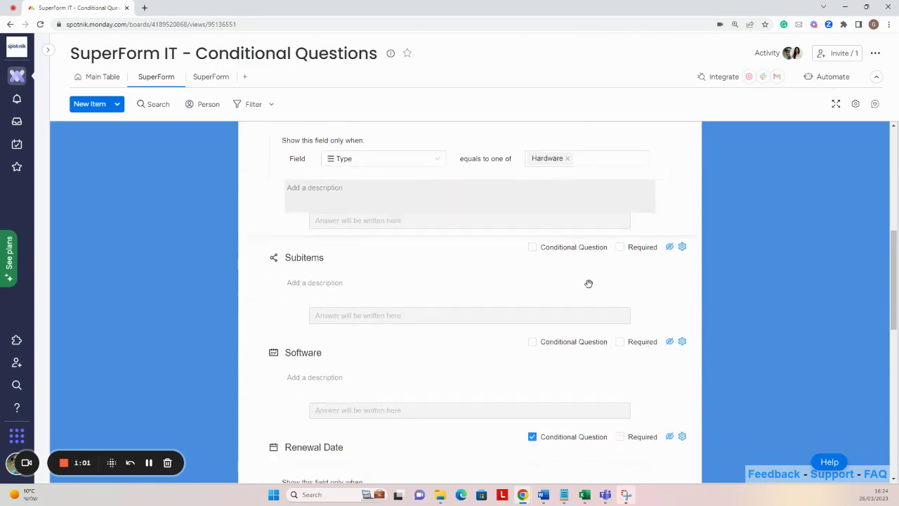
click(533, 243)
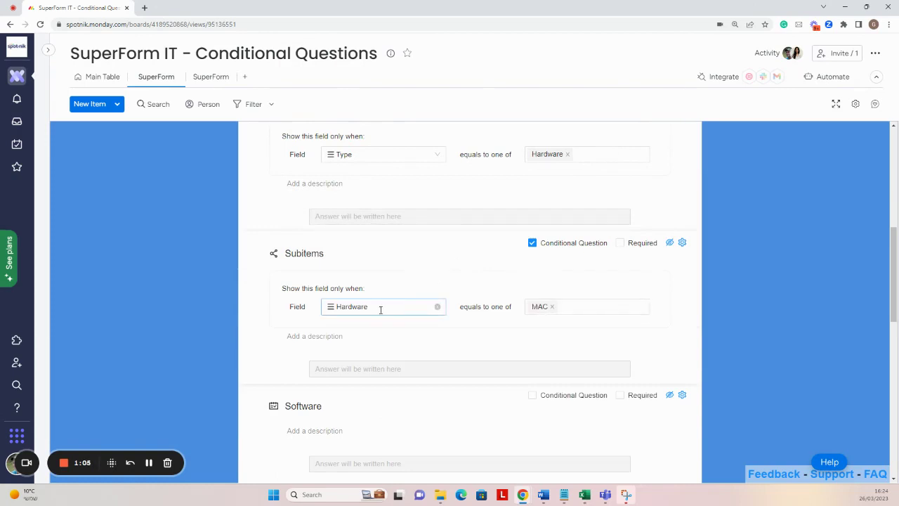
click(380, 309)
click(347, 361)
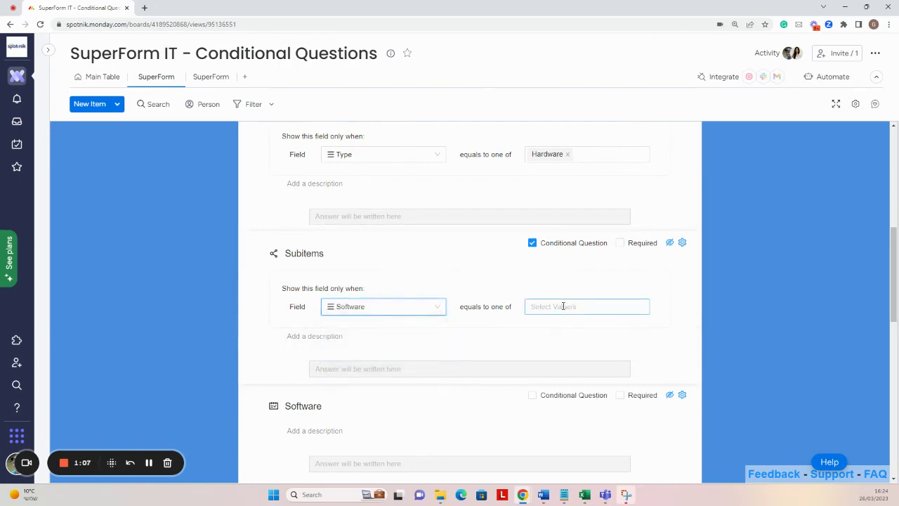
click(563, 306)
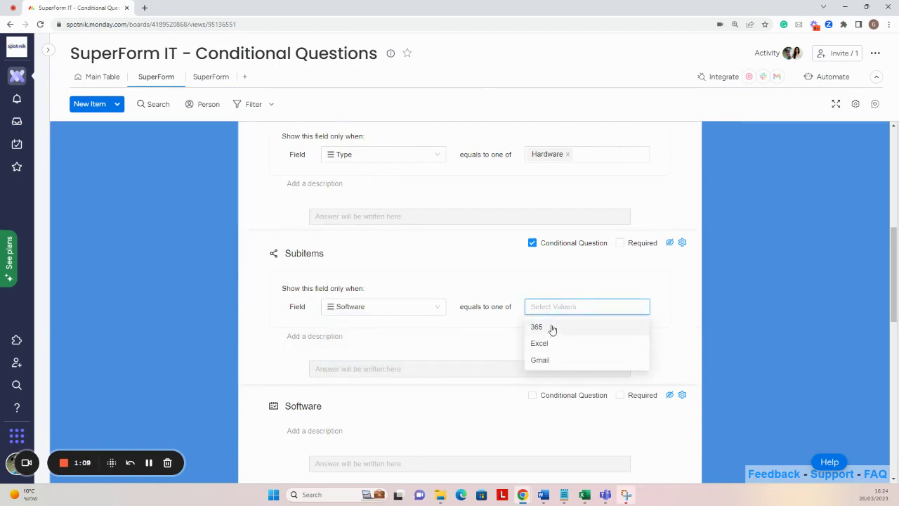
click(383, 307)
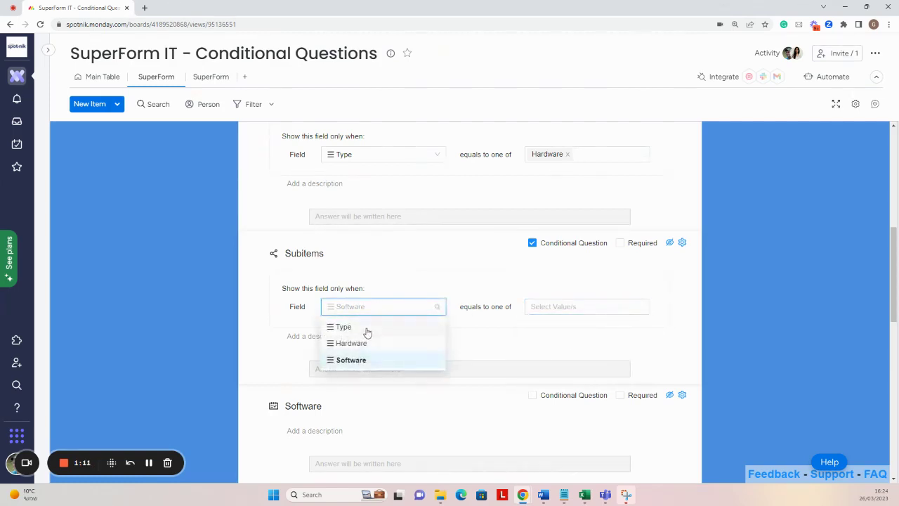
click(364, 327)
click(558, 307)
click(553, 327)
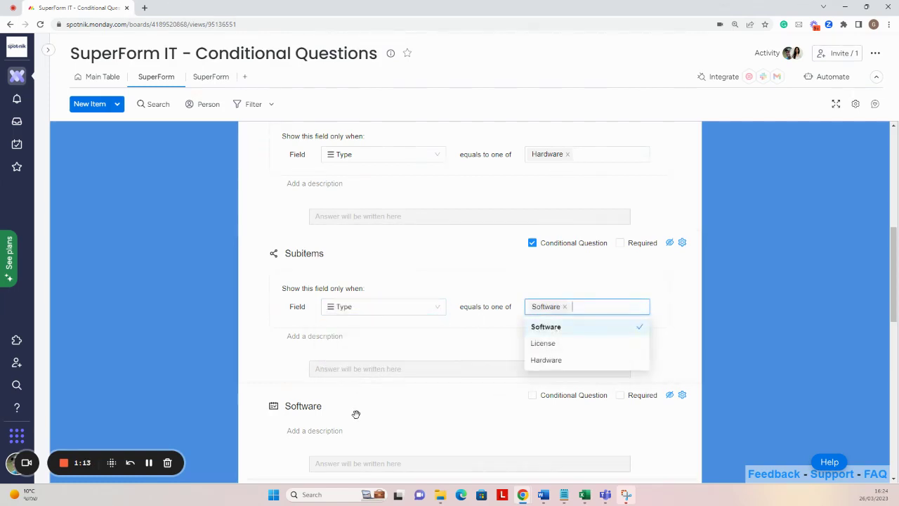
Move the Software question above Subitems and make it conditional on Type equalling Software
drag(355, 415, 355, 263)
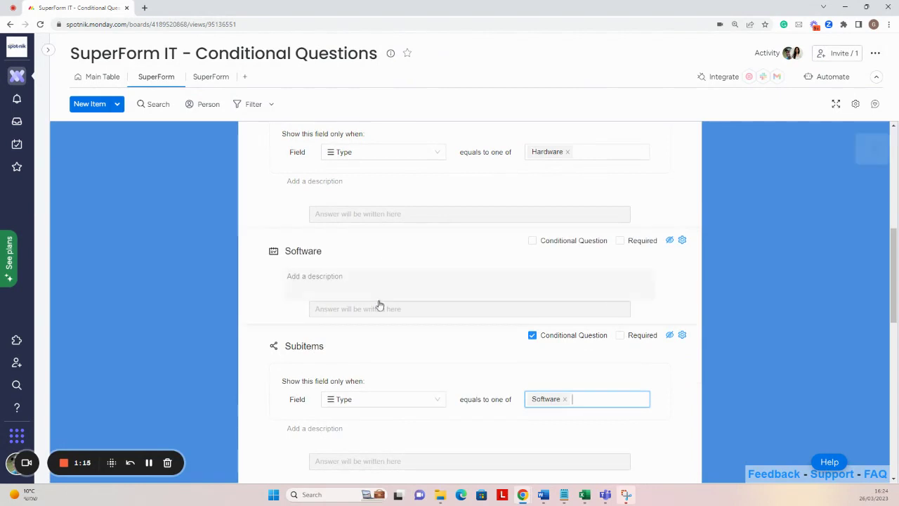
click(534, 240)
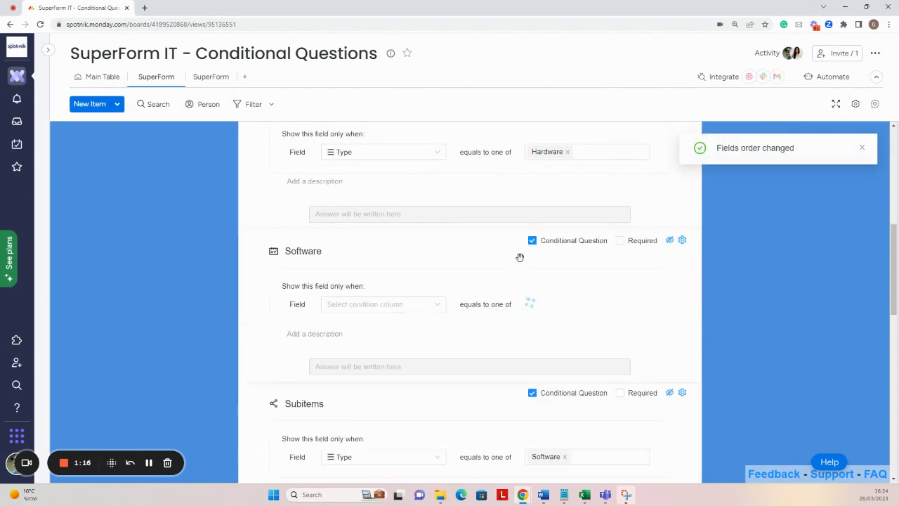
click(397, 306)
click(374, 328)
click(573, 305)
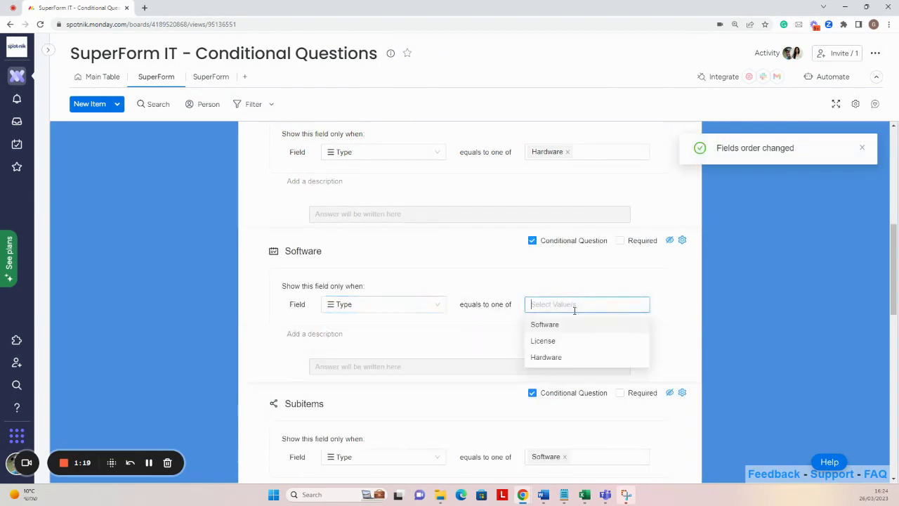
click(547, 325)
Preview the form, choose Hardware as the Type and inspect the Hardware question's options
scroll(540, 307, up, 5)
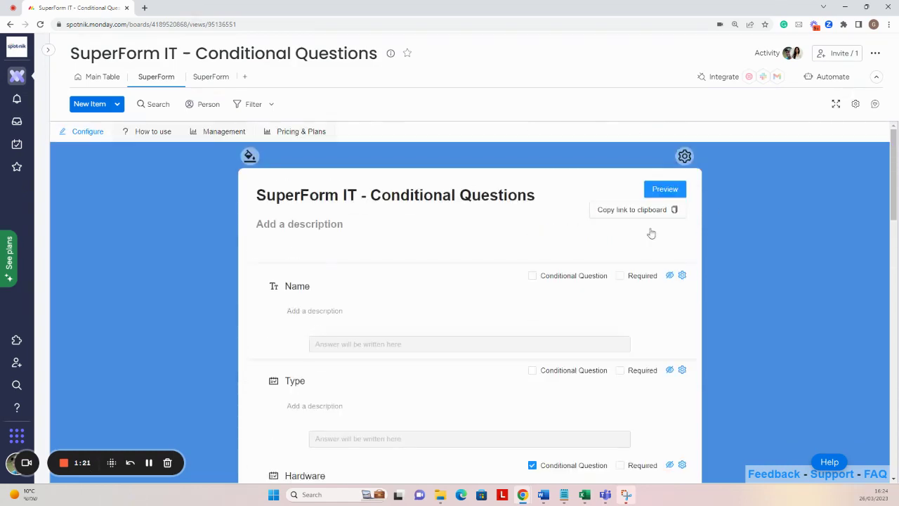
click(671, 188)
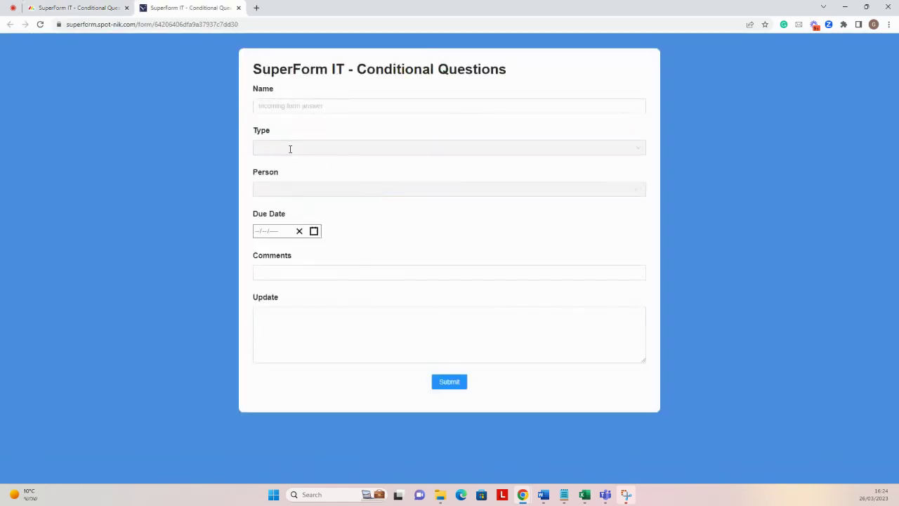
click(289, 149)
click(275, 181)
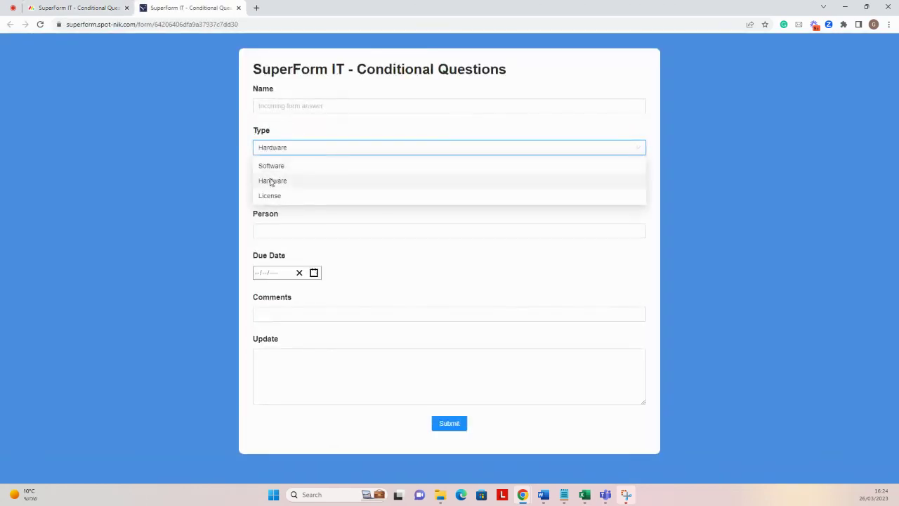
click(296, 190)
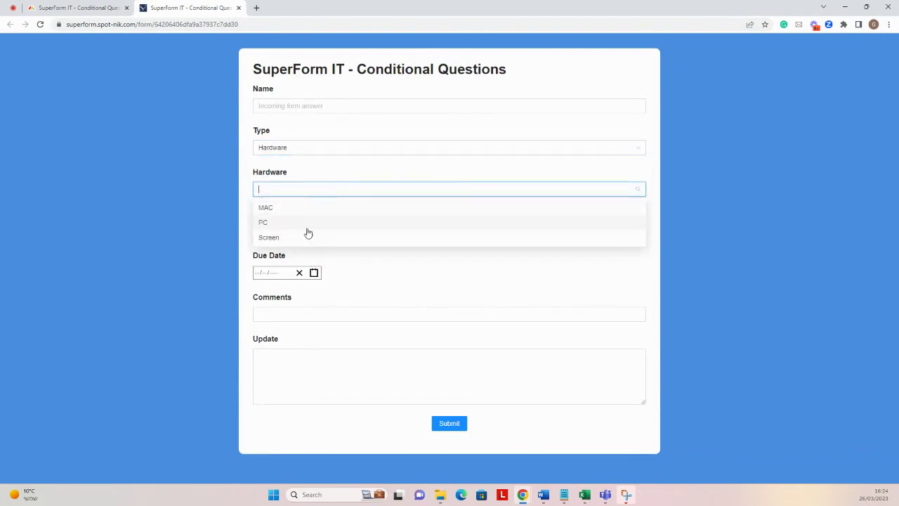
Change Type to Software in the form preview and check which conditional questions appear
click(289, 147)
click(286, 169)
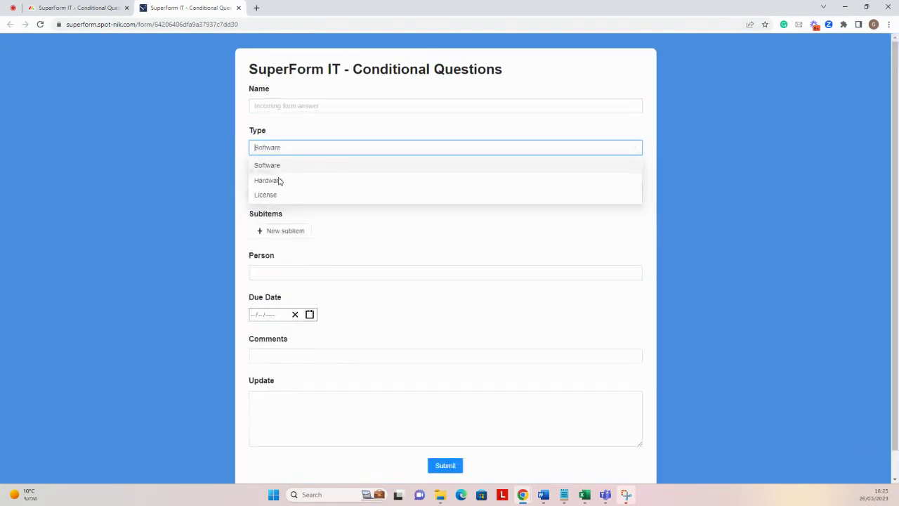
click(283, 189)
click(240, 215)
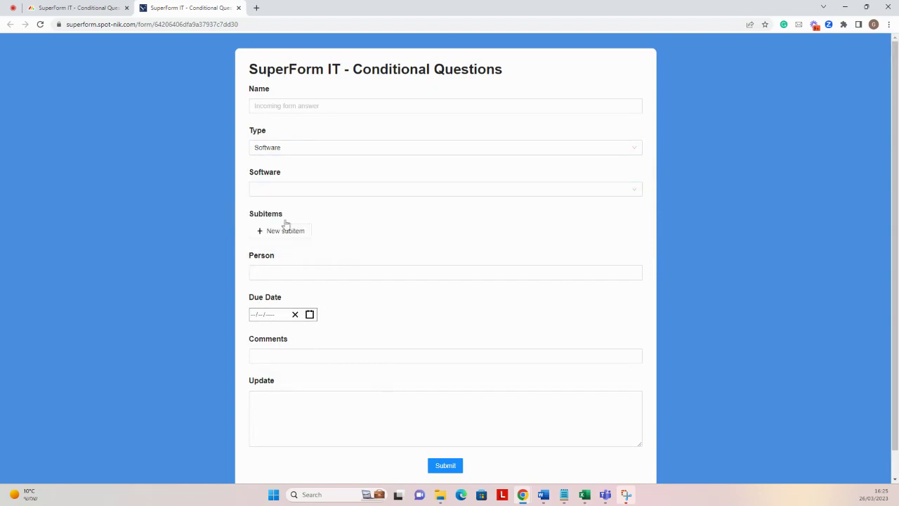
Return to the form configuration and review the conditions set on the Hardware, Software, Subitems and Renewal Date questions
click(77, 8)
scroll(470, 261, down, 7)
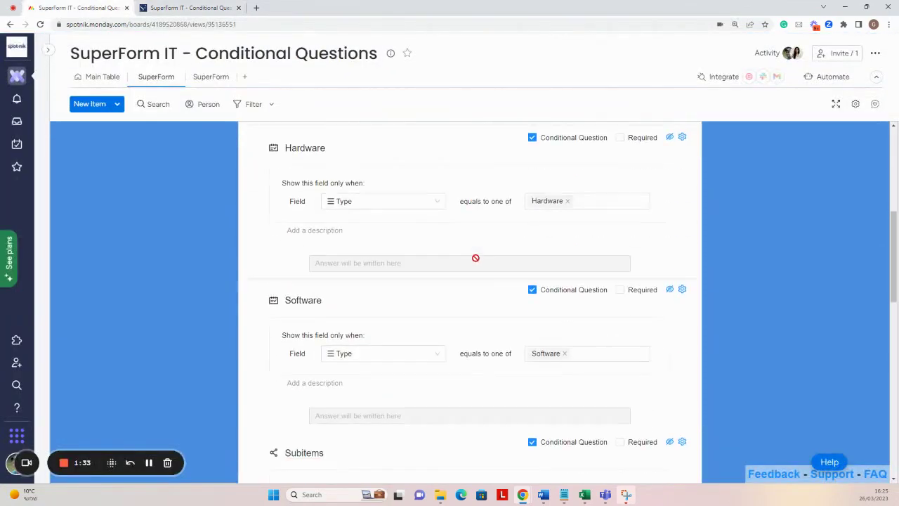
scroll(476, 257, down, 2)
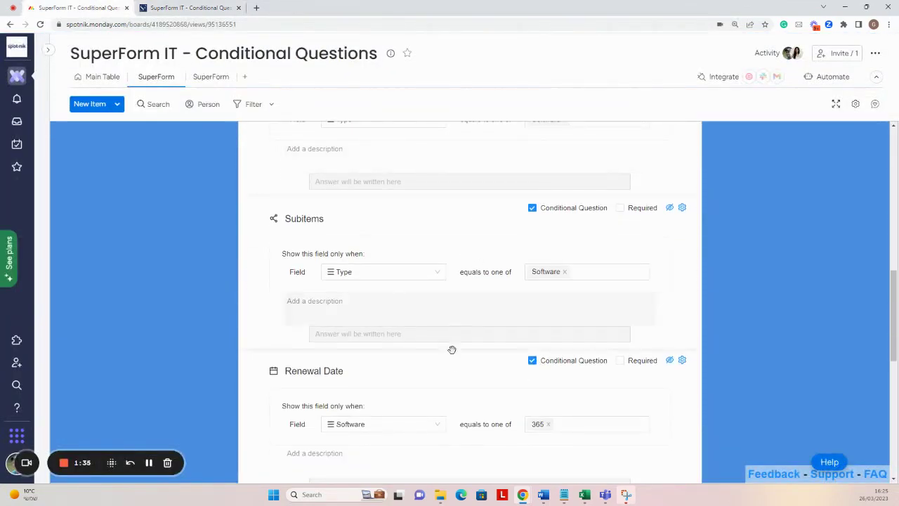
scroll(452, 349, down, 2)
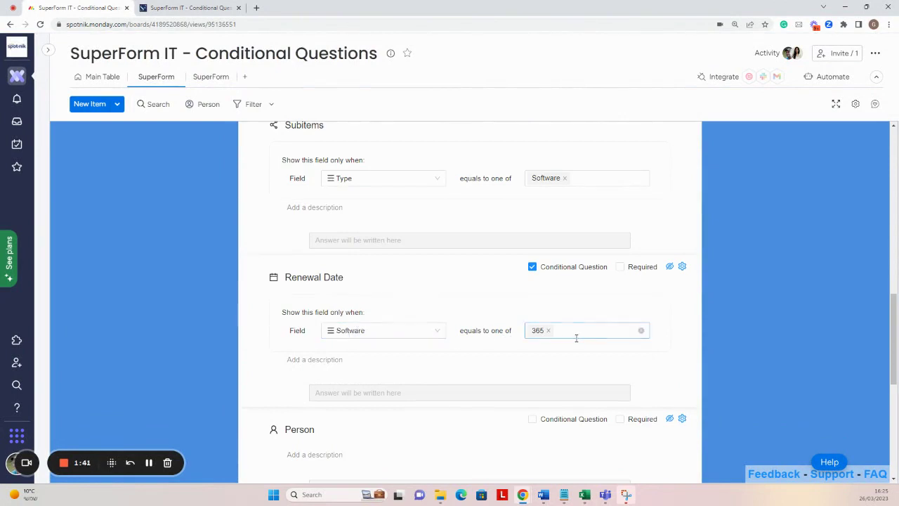
scroll(576, 338, up, 3)
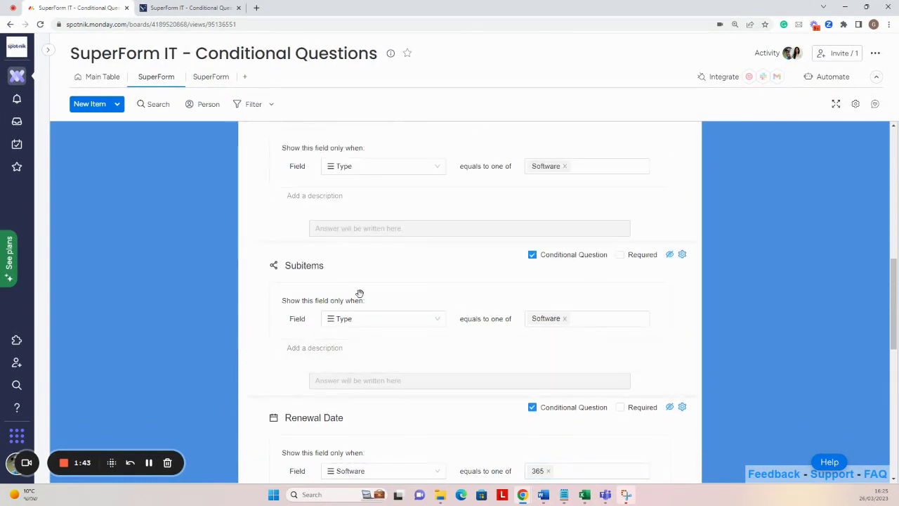
Open the Subitems question's settings and review the Version-based conditions on its Text and Update fields, closing the settings when done
click(682, 255)
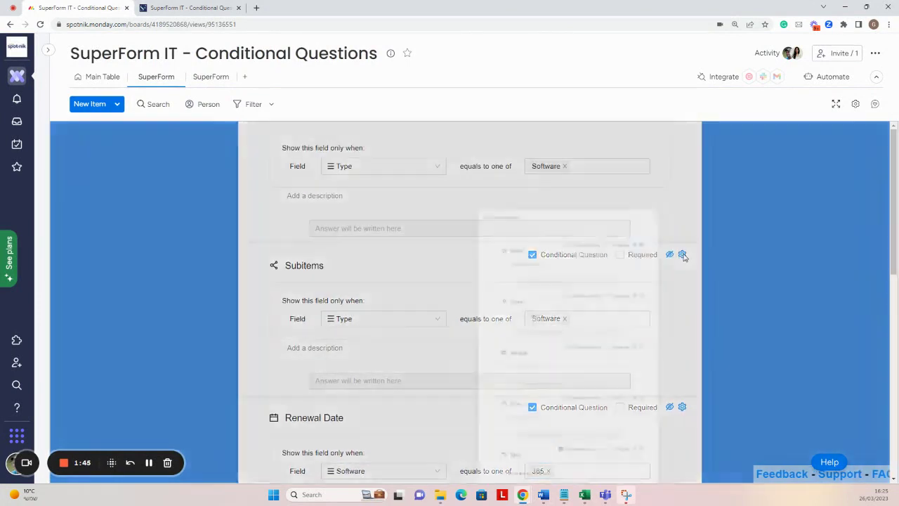
scroll(616, 272, down, 2)
scroll(616, 273, down, 2)
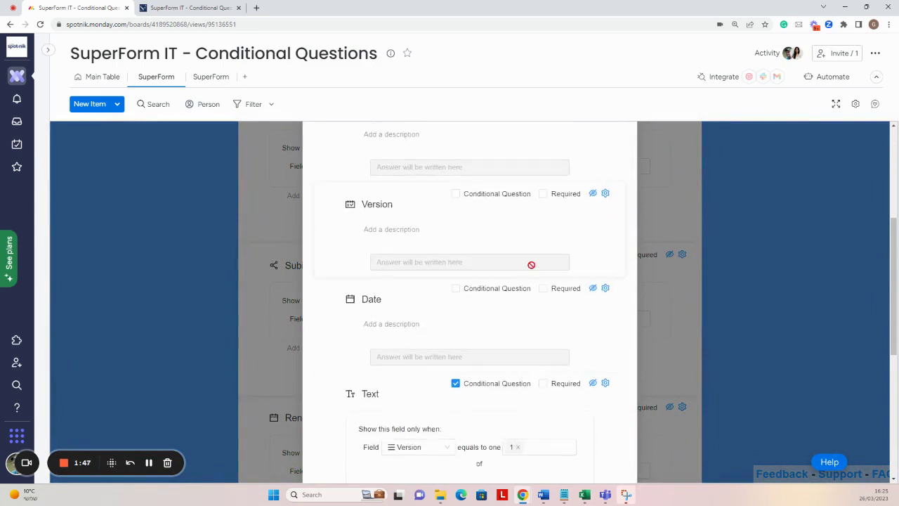
scroll(466, 327, down, 2)
scroll(465, 353, down, 2)
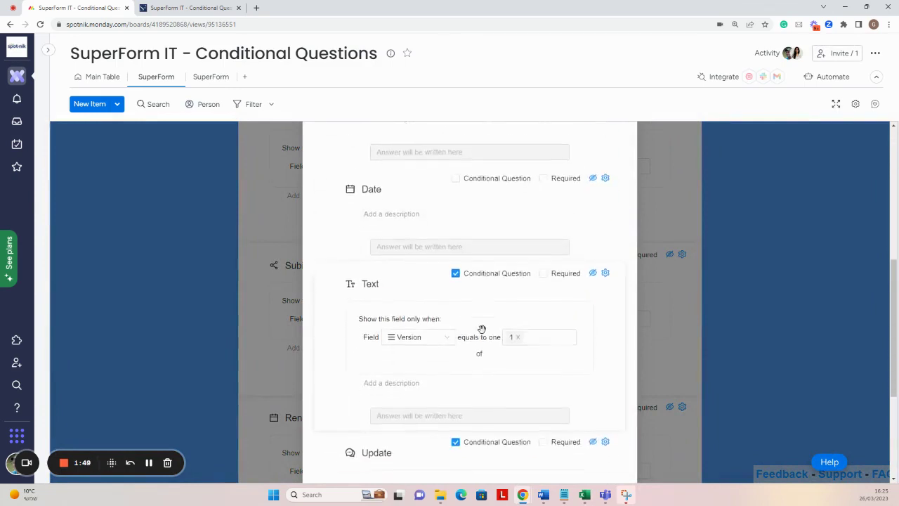
scroll(422, 267, up, 1)
scroll(368, 264, down, 2)
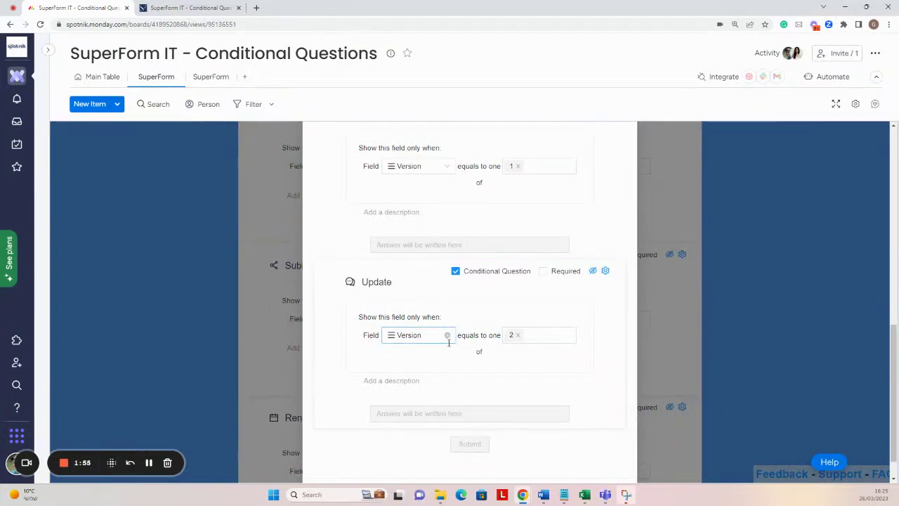
scroll(456, 295, up, 6)
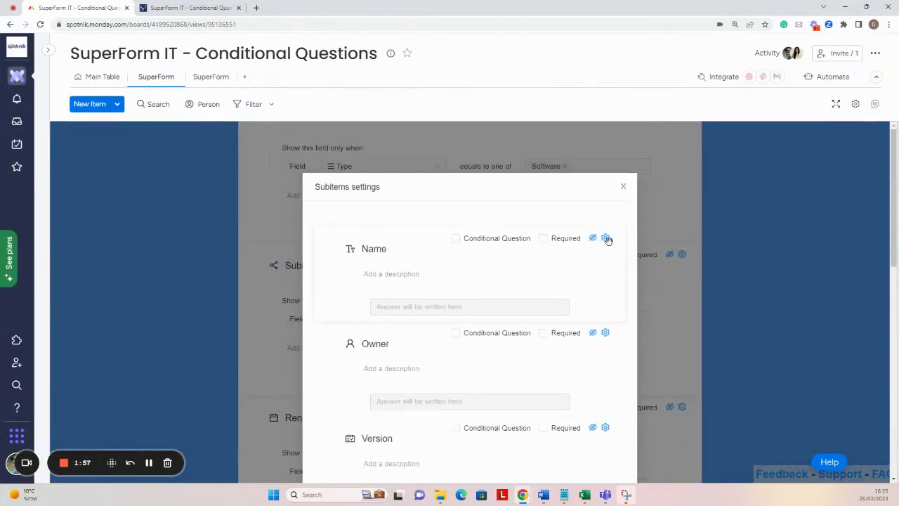
click(623, 187)
scroll(166, 127, up, 8)
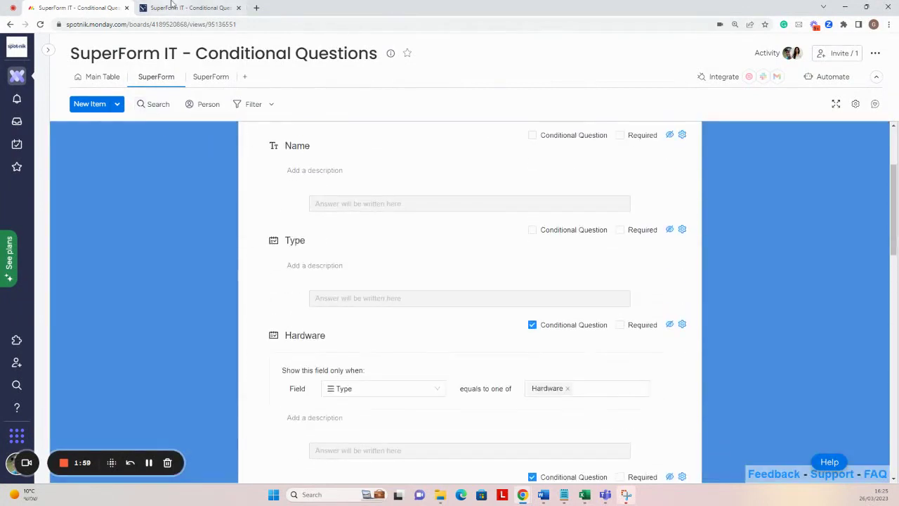
In the form preview, enter Software as the Name, choose 365 as the Software and set the Renewal Date to 31/03/2023
key(ctrl+Tab)
click(286, 107)
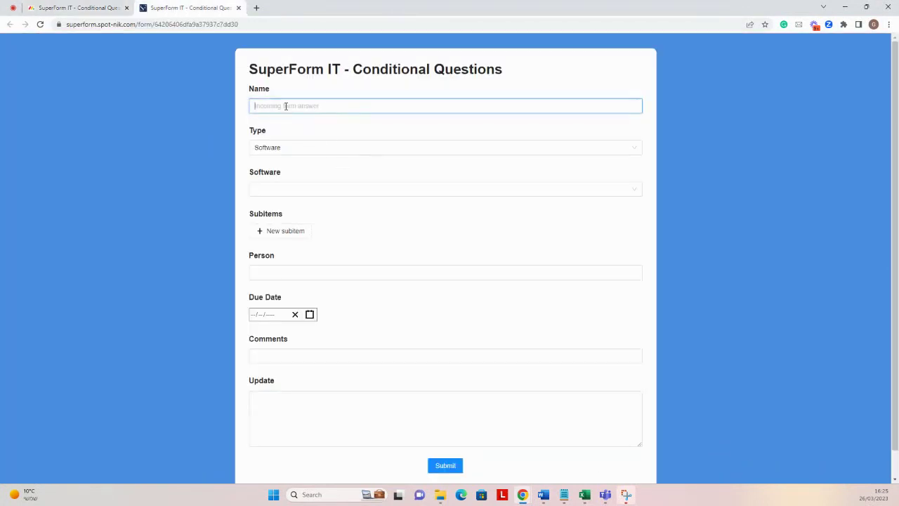
text(Software)
click(279, 188)
click(281, 209)
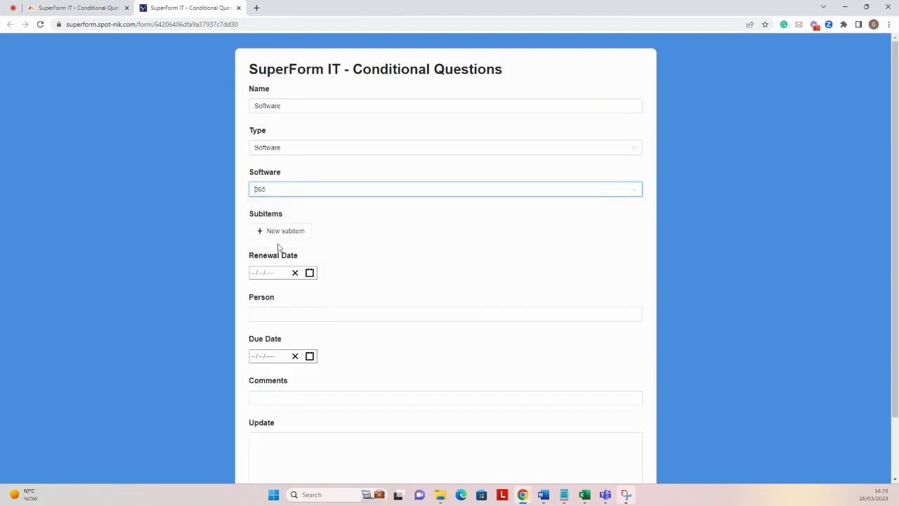
click(309, 272)
click(352, 395)
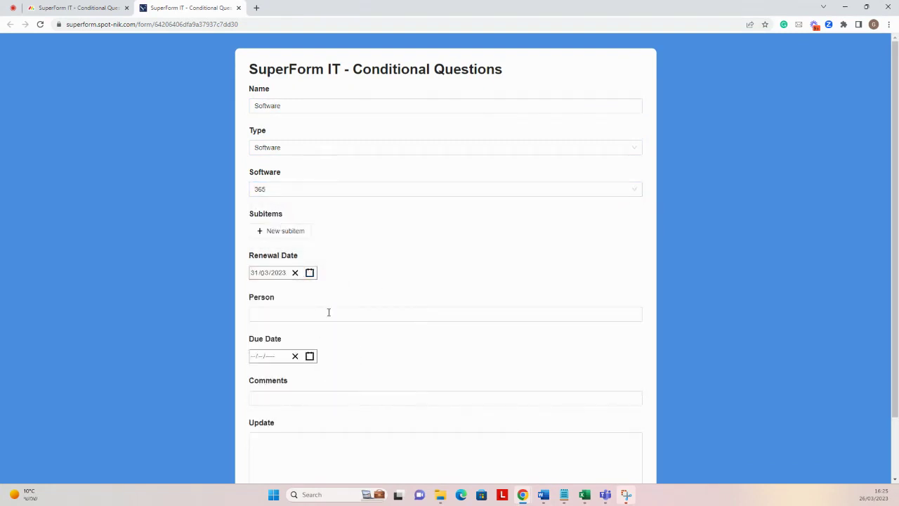
Add a subitem named Version 1 with an owner, Version 1 and the text Comment
click(283, 228)
click(319, 139)
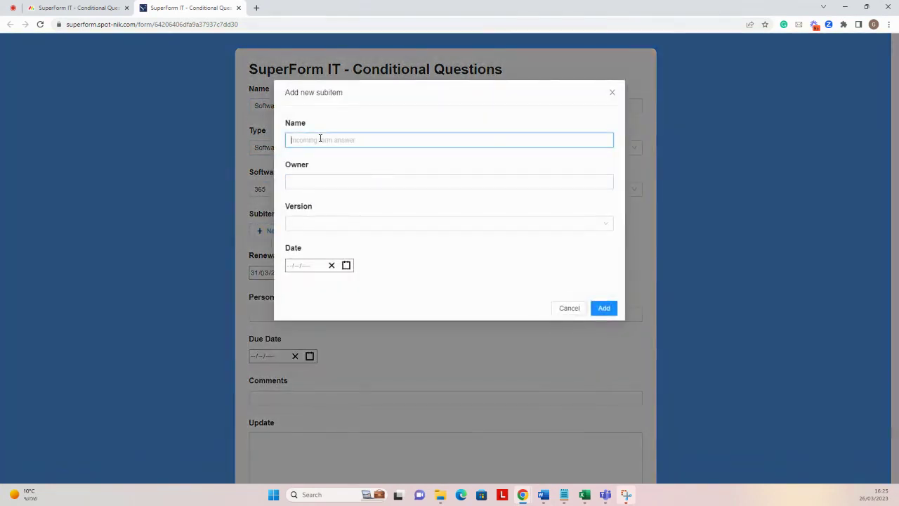
text(Version 1)
click(318, 180)
click(319, 216)
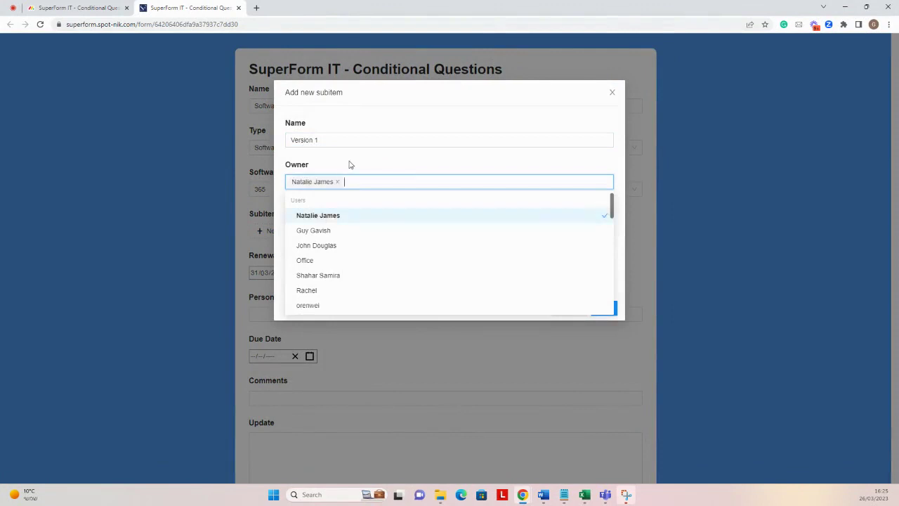
click(350, 164)
click(317, 226)
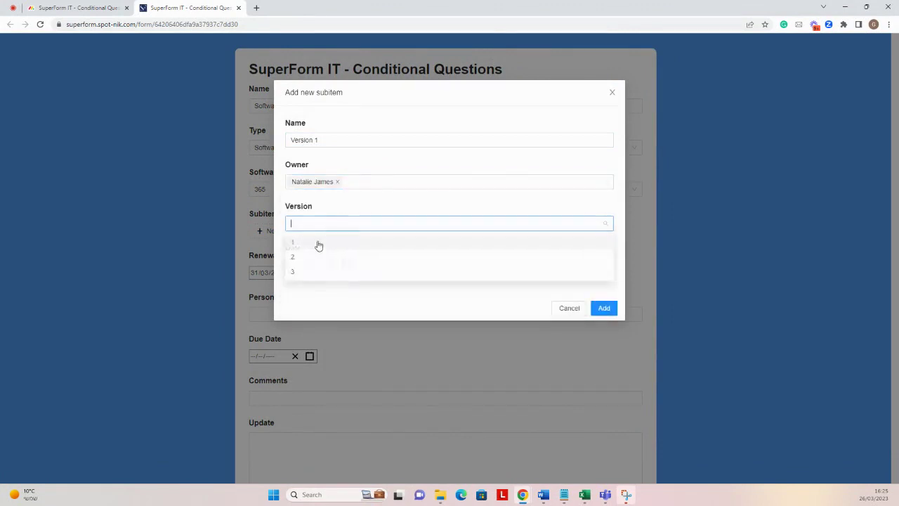
click(310, 246)
click(315, 302)
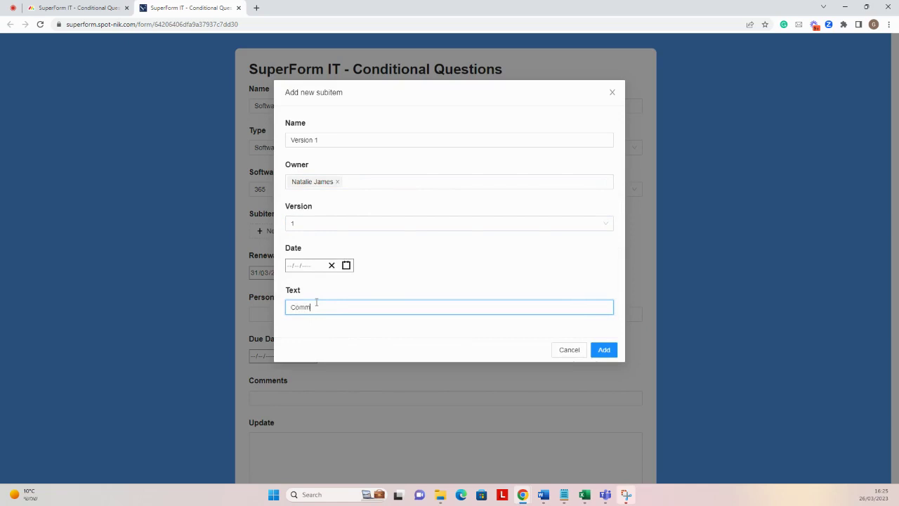
click(607, 355)
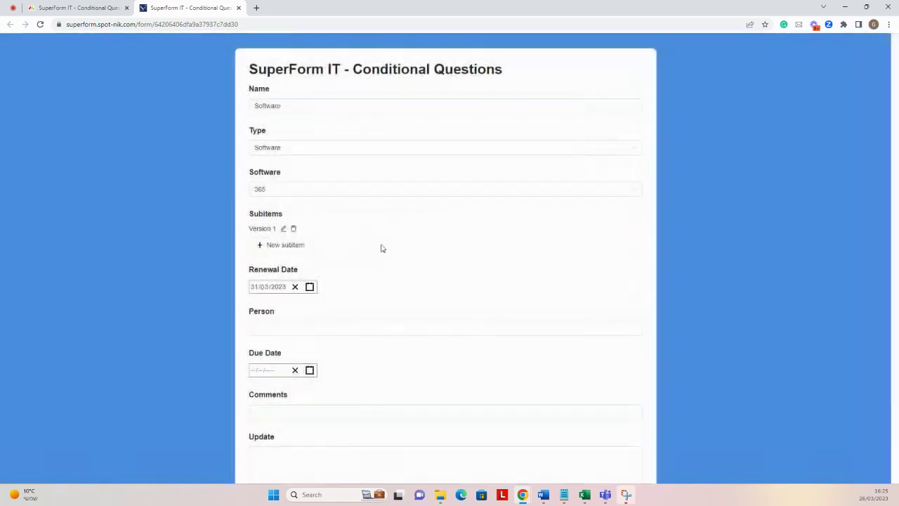
Add a second subitem named Version 2 with Version 2 selected and a short comment as its update
click(289, 244)
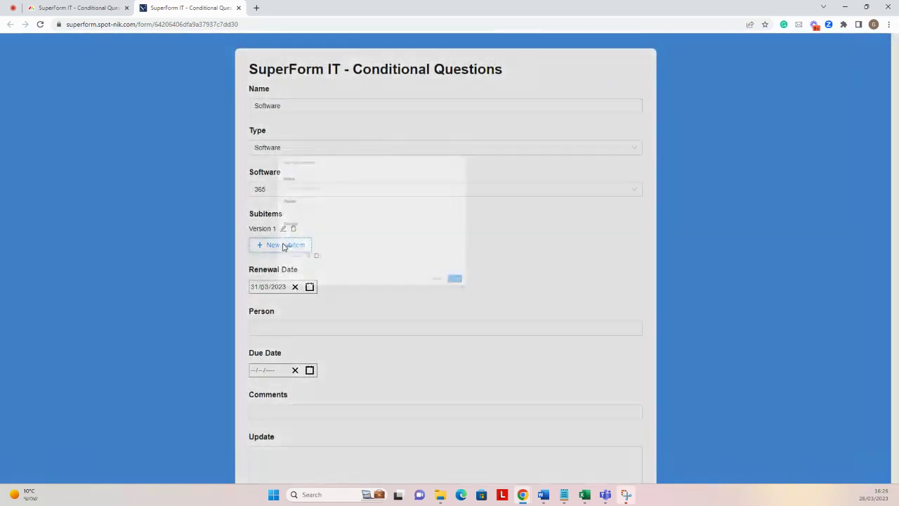
click(331, 142)
text(Version 2)
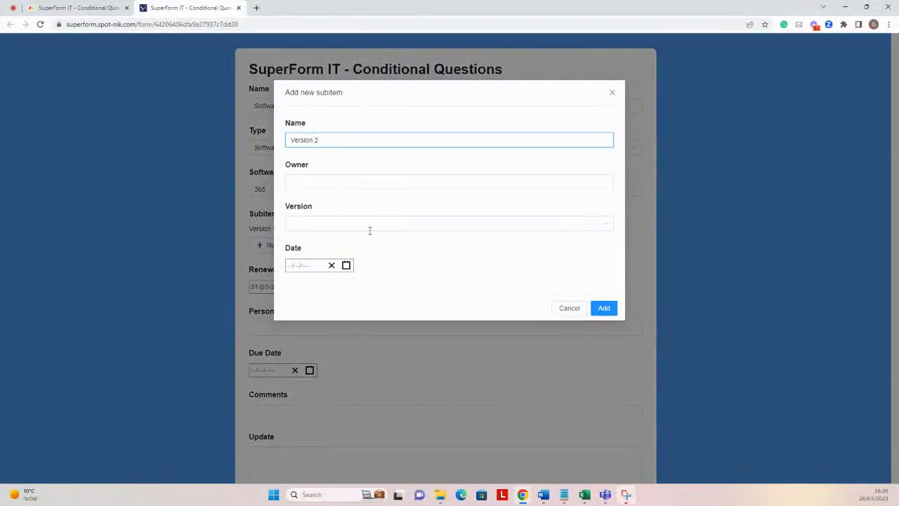
click(369, 223)
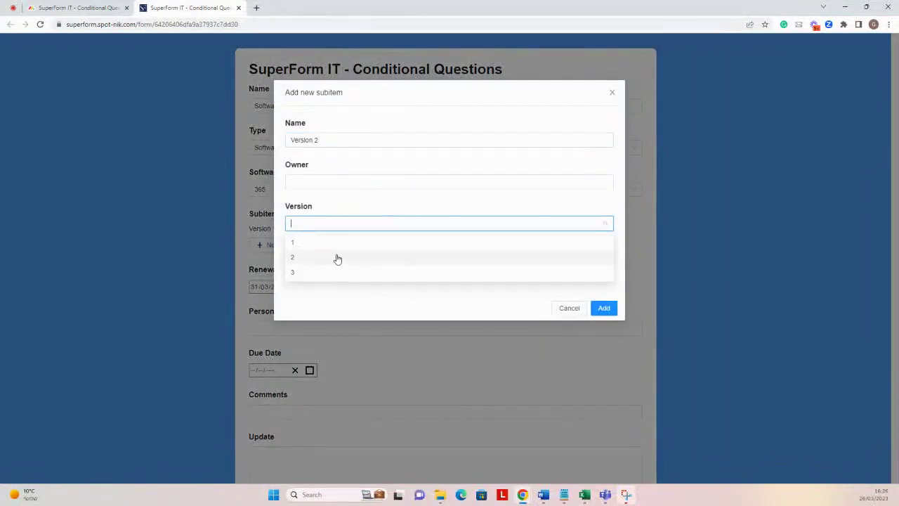
click(338, 257)
click(324, 327)
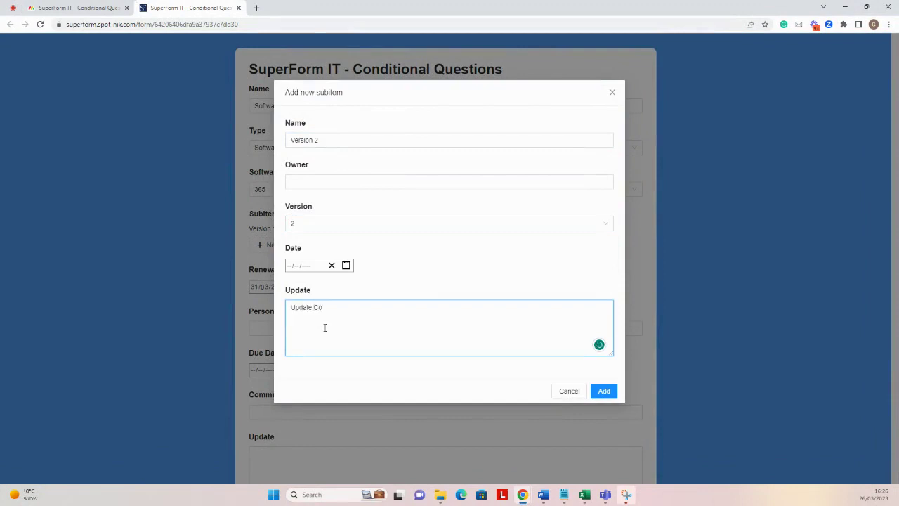
click(608, 394)
Submit the completed form and dismiss the success message
scroll(609, 411, down, 3)
click(458, 437)
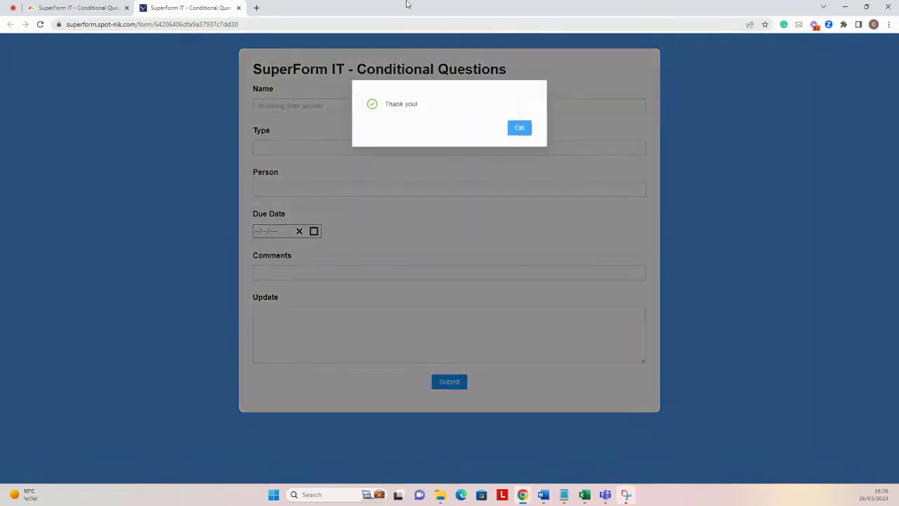
click(517, 130)
Return to the board's main table and inspect the submitted Software item, its subitems and the update on Version 2
click(60, 4)
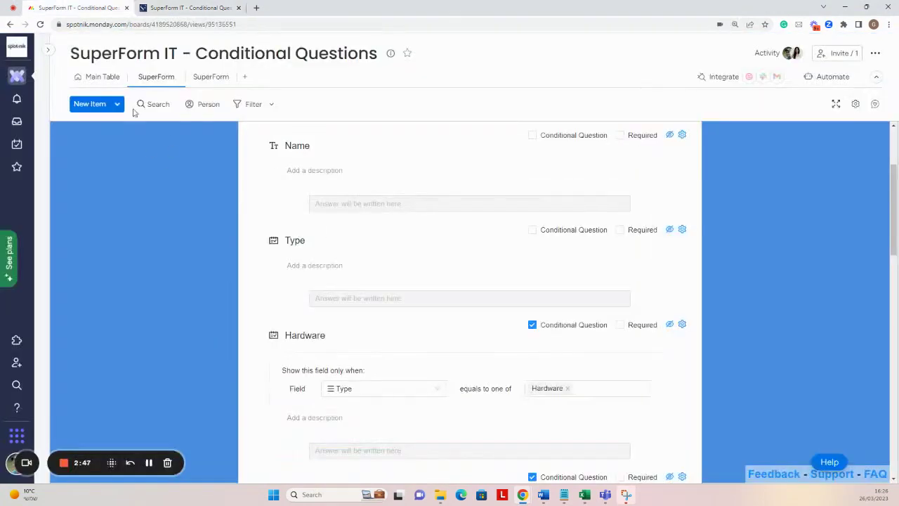
click(107, 77)
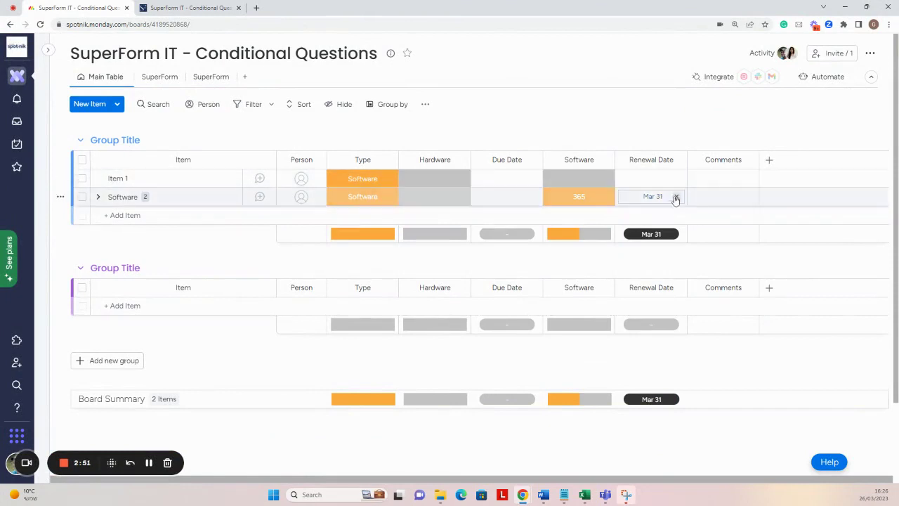
click(98, 197)
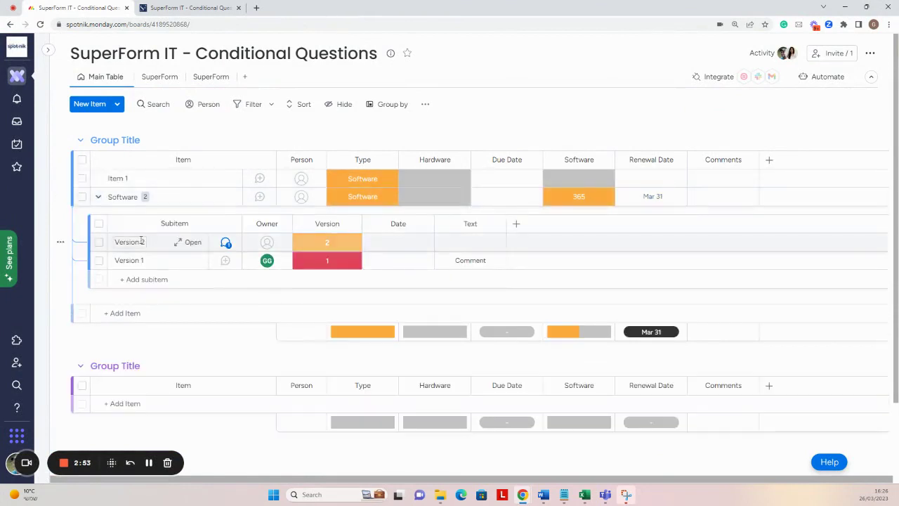
click(226, 243)
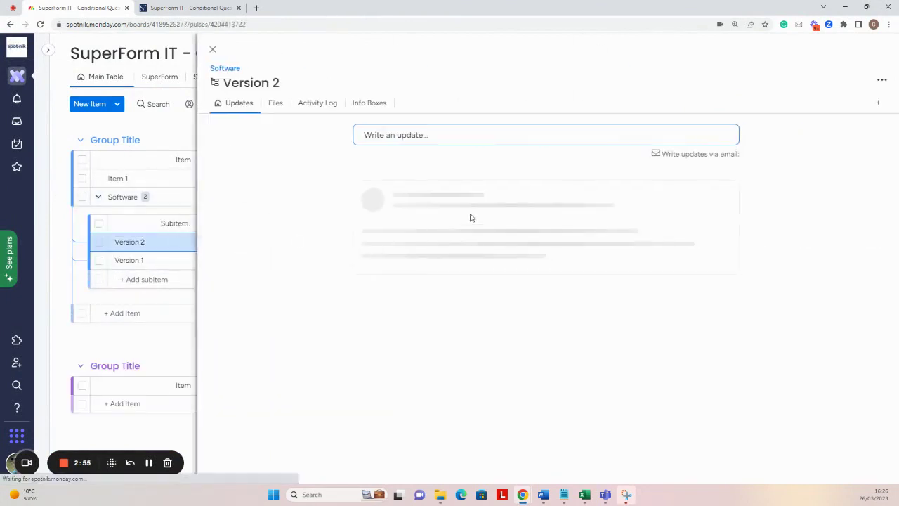
click(214, 51)
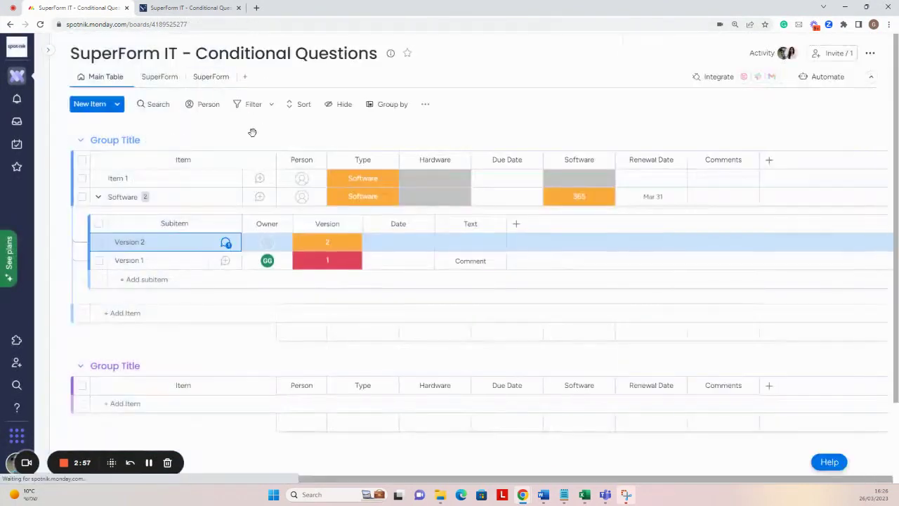
click(98, 198)
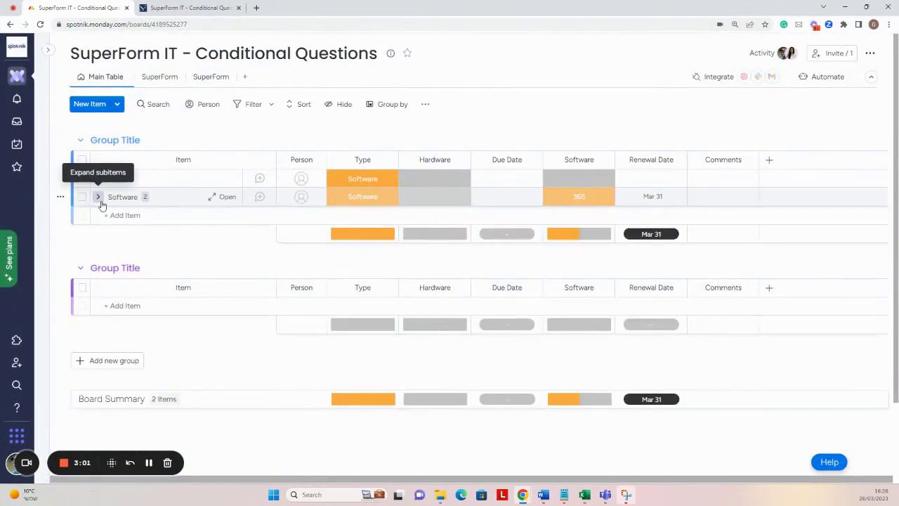
Open the second SuperForm view and check the form type in its form settings
click(200, 82)
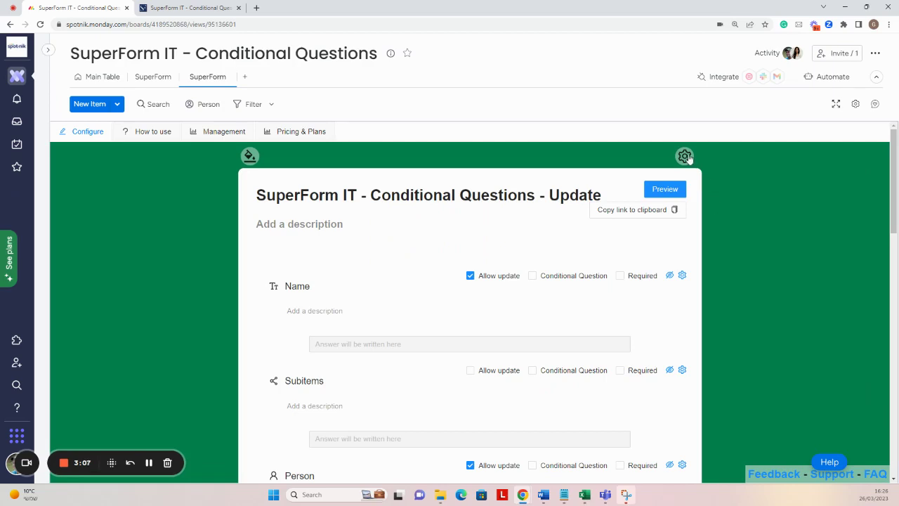
click(685, 156)
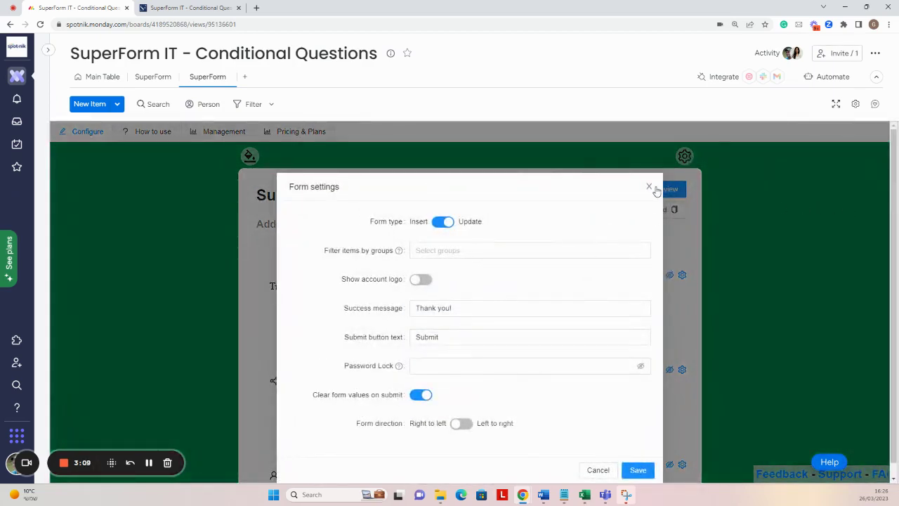
click(650, 187)
Review the first questions' Allow update options in the update form and turn off Allow update for the Name question
scroll(724, 196, down, 1)
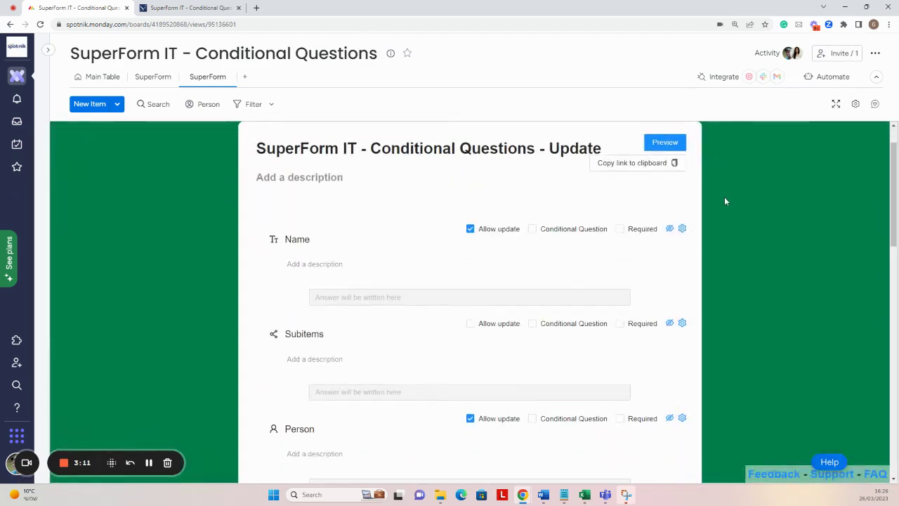
scroll(513, 233, down, 2)
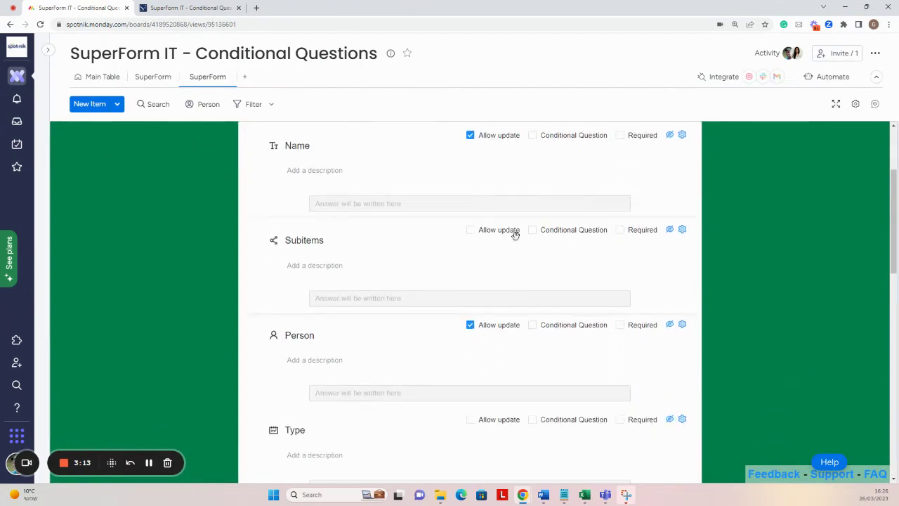
scroll(432, 221, up, 2)
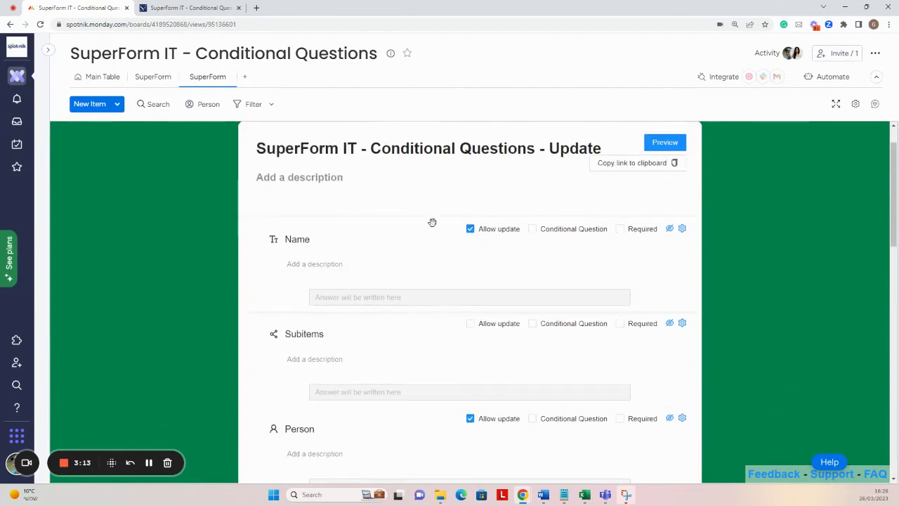
click(470, 229)
Make the update form's Software question conditional so it shows only when Type equals Software
scroll(328, 213, down, 2)
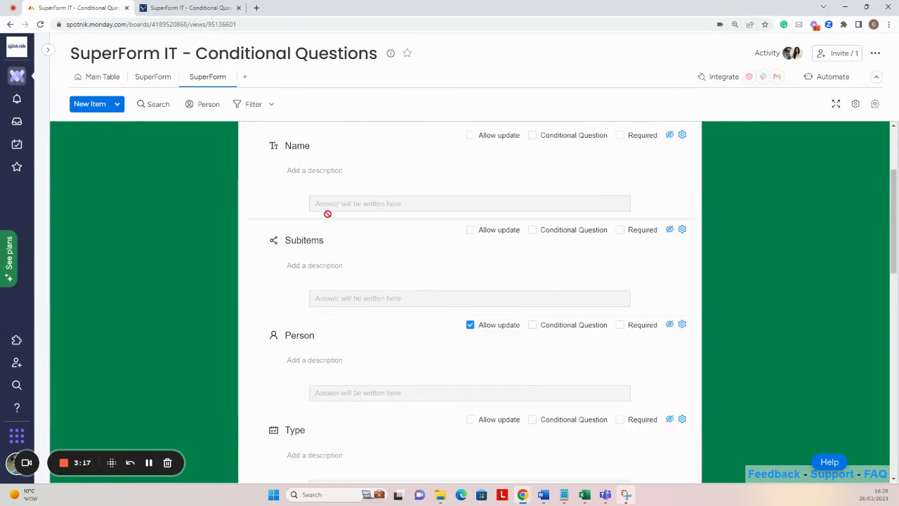
scroll(439, 285, down, 3)
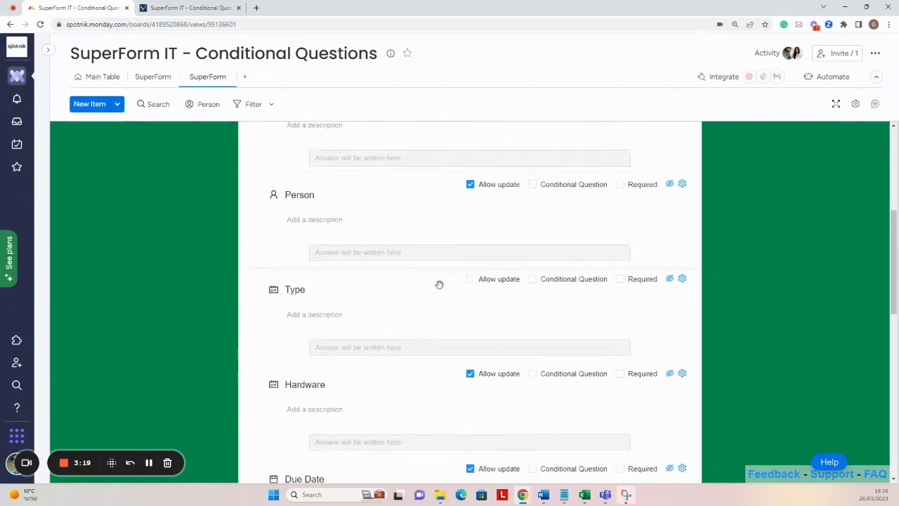
scroll(439, 285, down, 7)
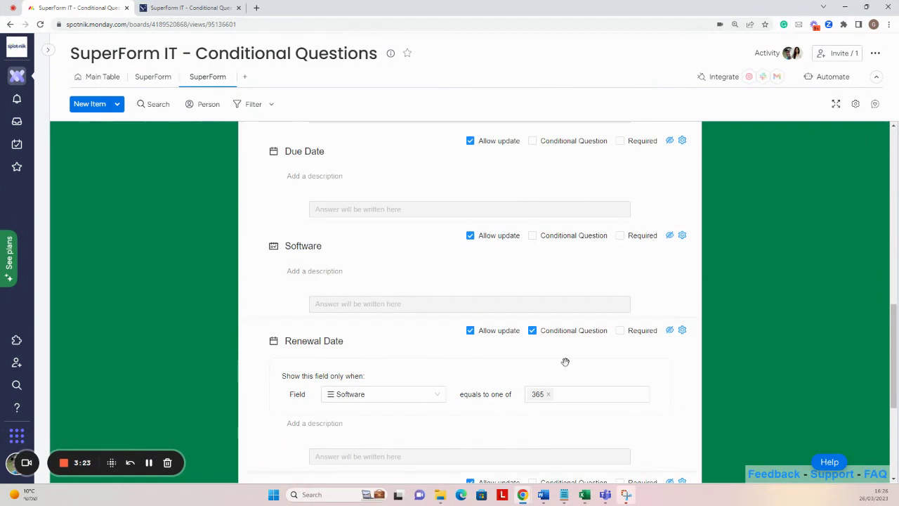
scroll(563, 361, down, 1)
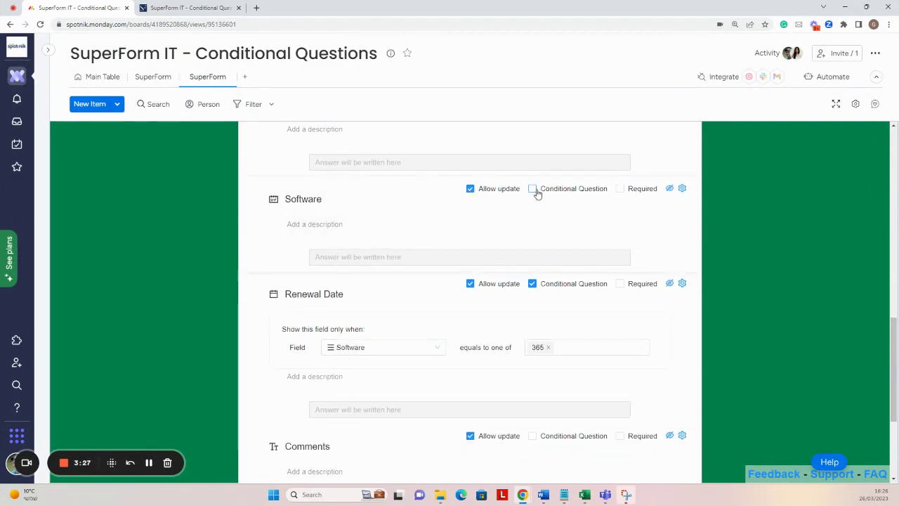
click(534, 191)
click(344, 253)
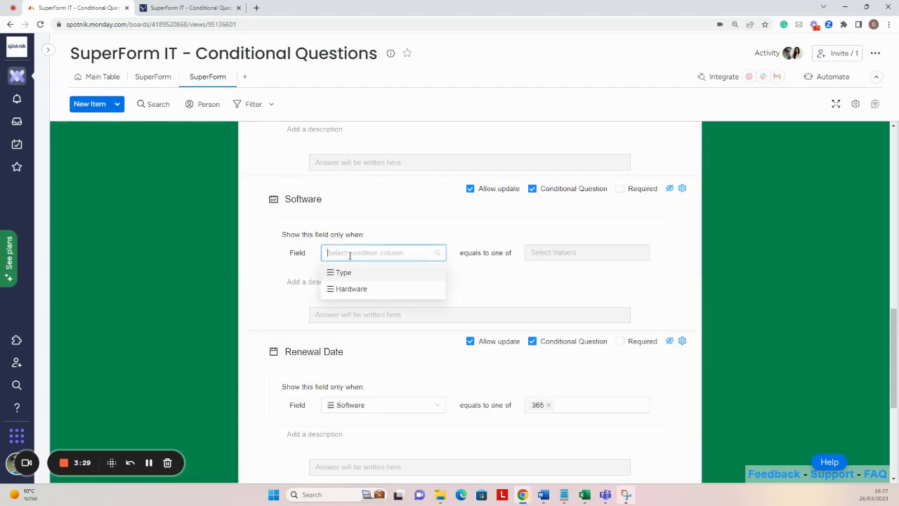
click(584, 256)
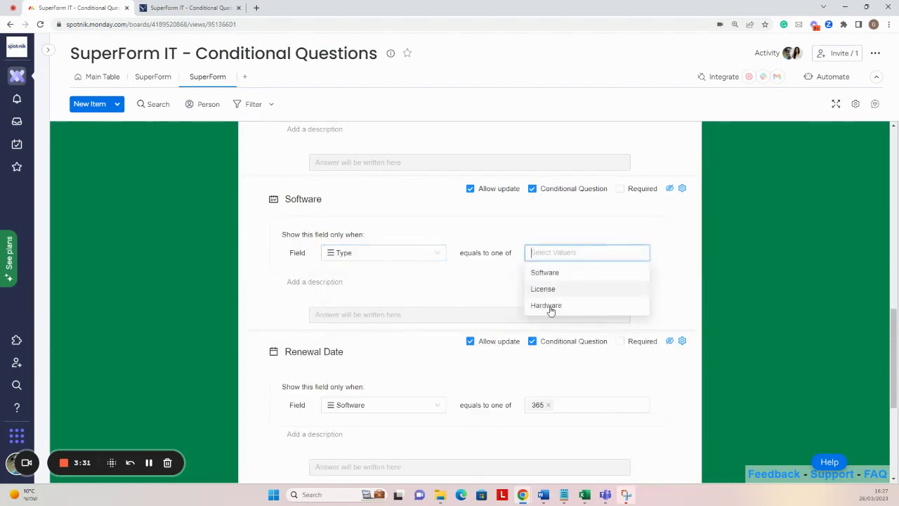
click(554, 274)
scroll(309, 337, down, 2)
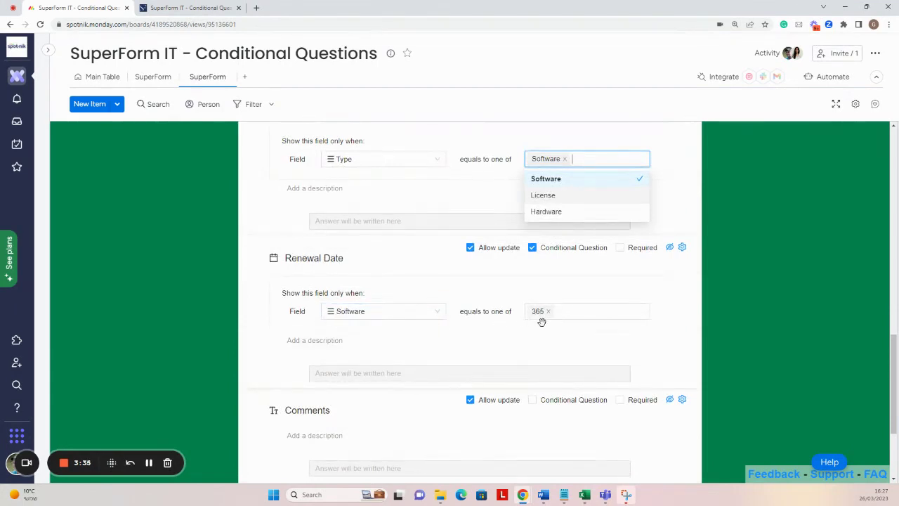
Preview the update form and select the Software item as the one to update
scroll(541, 321, up, 15)
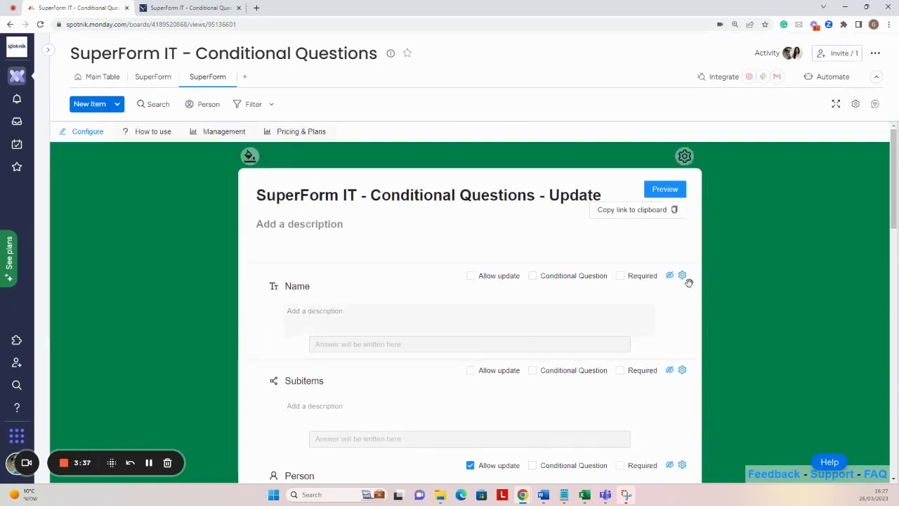
click(664, 191)
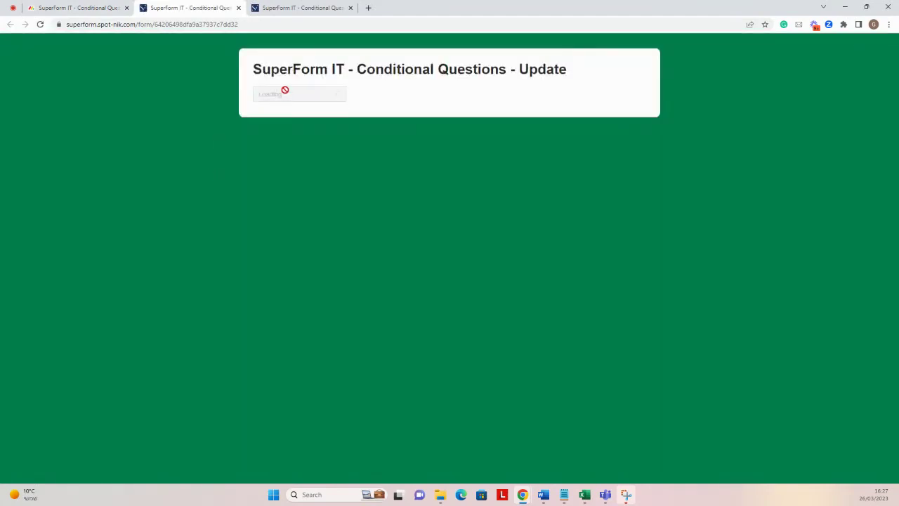
click(290, 94)
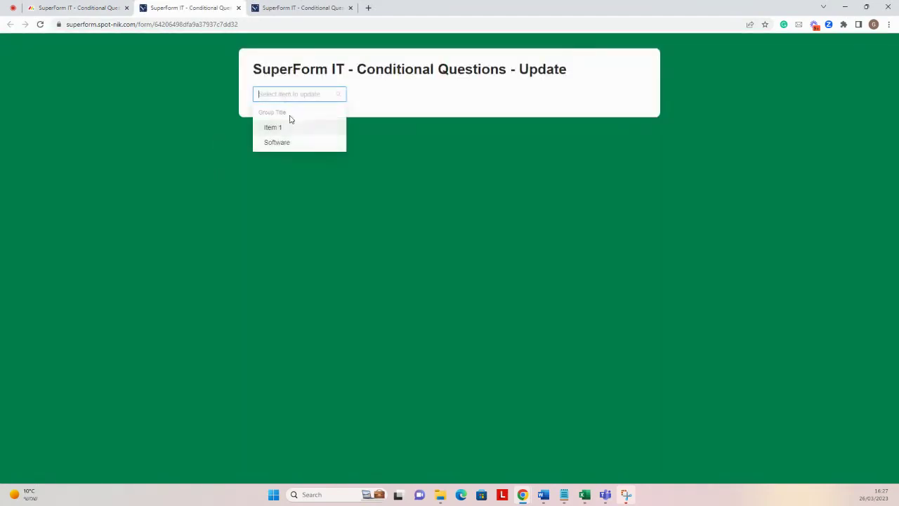
click(286, 144)
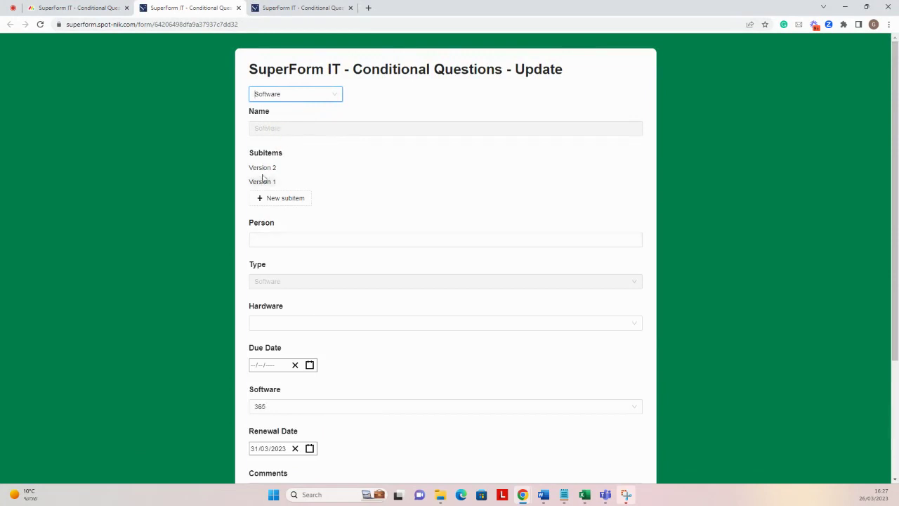
Set the Software item's Renewal Date to 01/04/2023 in the update form
scroll(268, 128, down, 3)
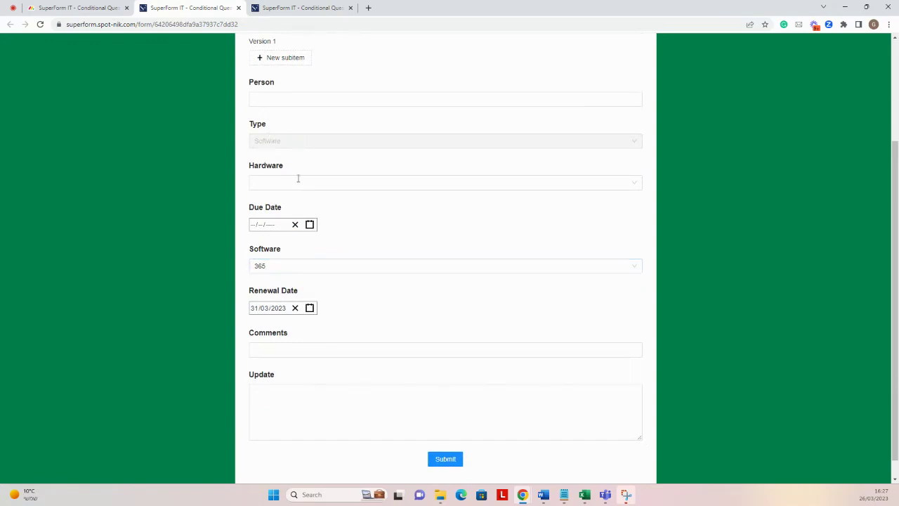
scroll(295, 196, down, 1)
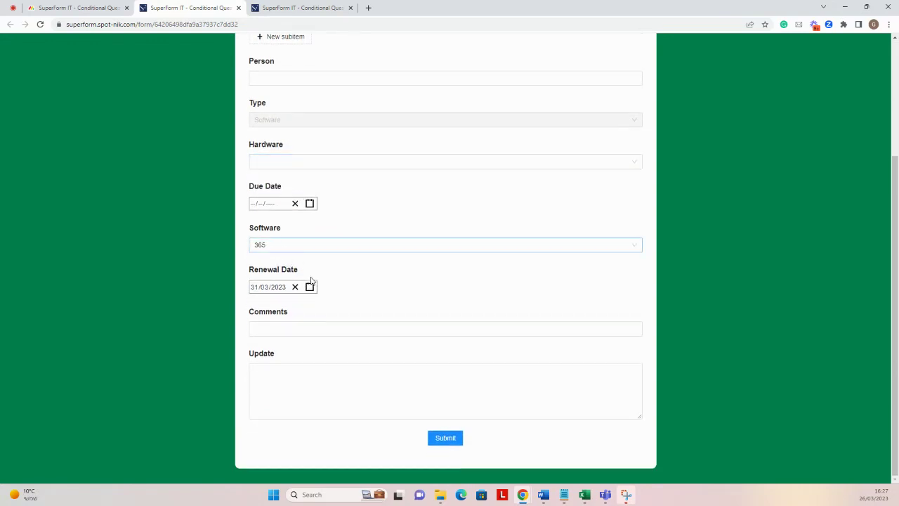
click(309, 285)
click(376, 272)
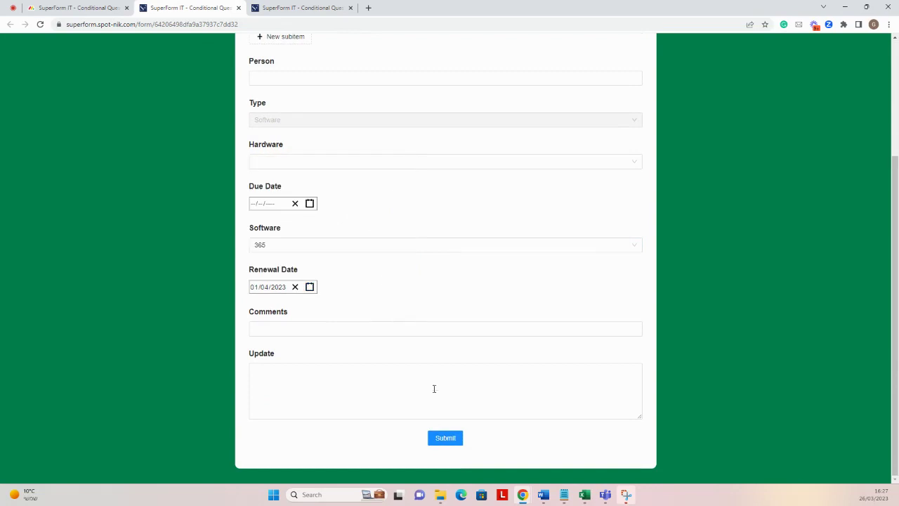
Submit the update form and return to the board's main table to check the Software item's renewal date
click(443, 439)
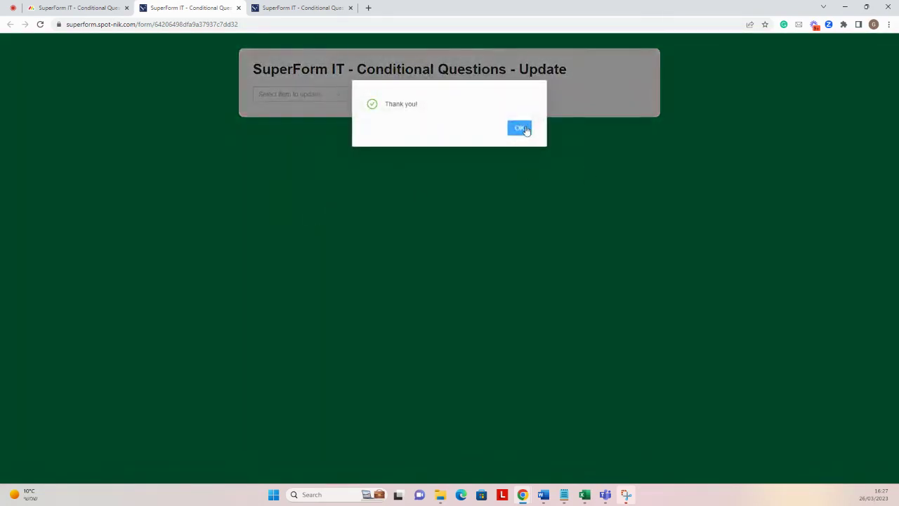
click(519, 127)
click(77, 8)
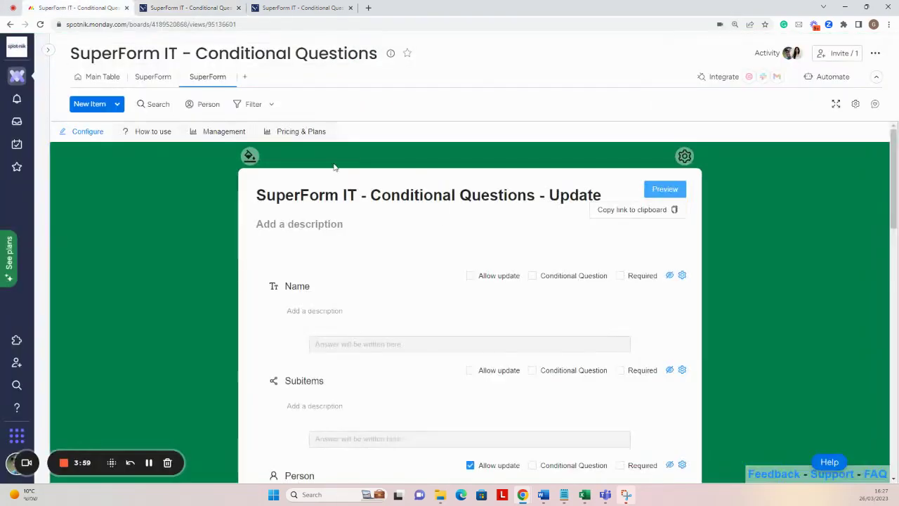
click(99, 77)
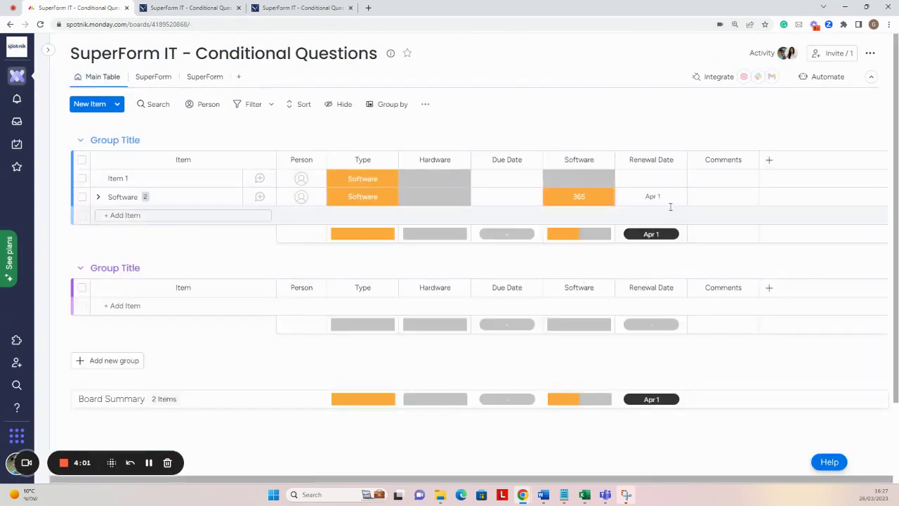